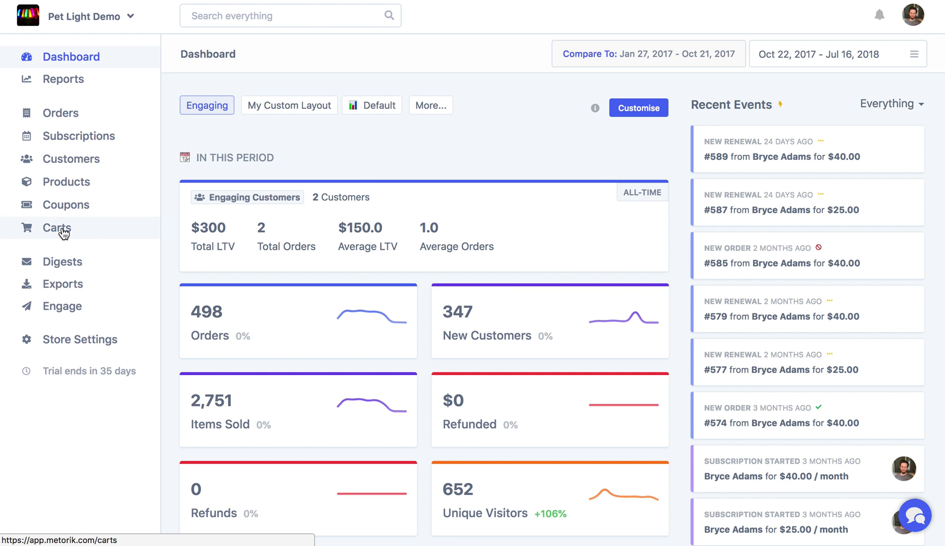
Step: Open the Pet Light Demo store's Carts settings and enable cart tracking
left_click(63, 233)
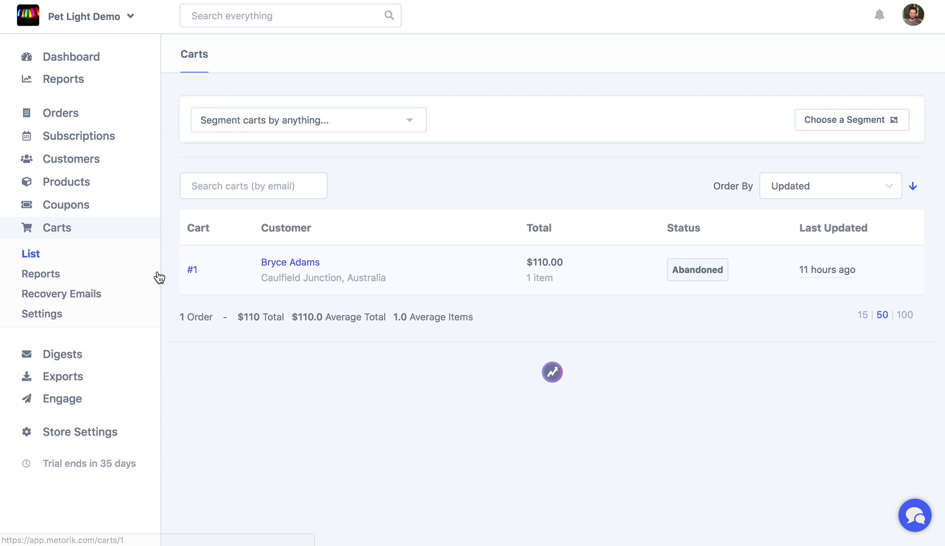
left_click(92, 315)
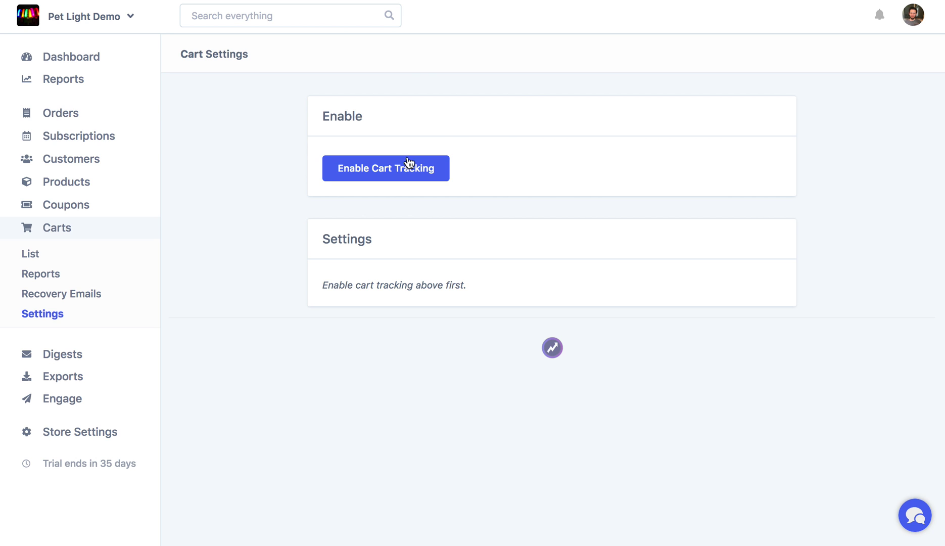
left_click(407, 161)
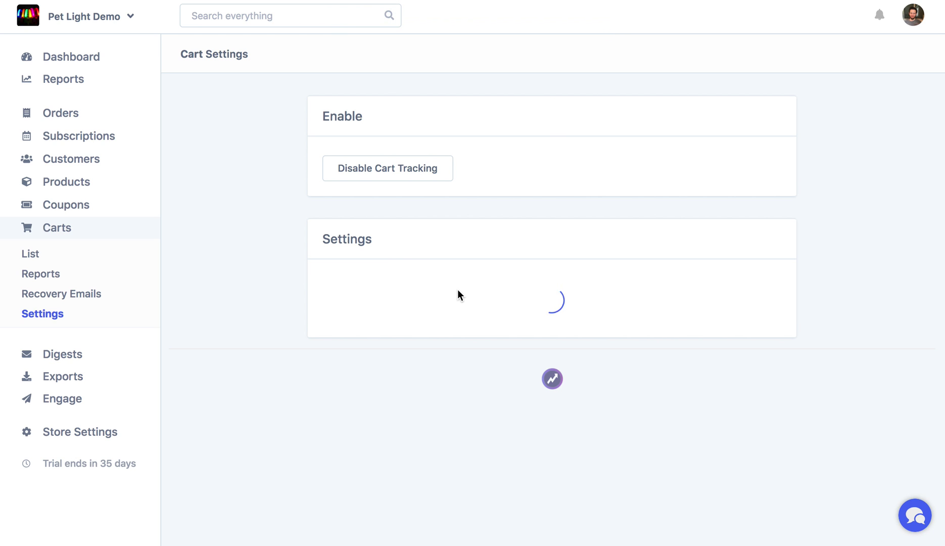
Step: Turn on the email usage notice in the loaded cart tracking options
scroll(458, 293, "down", 3)
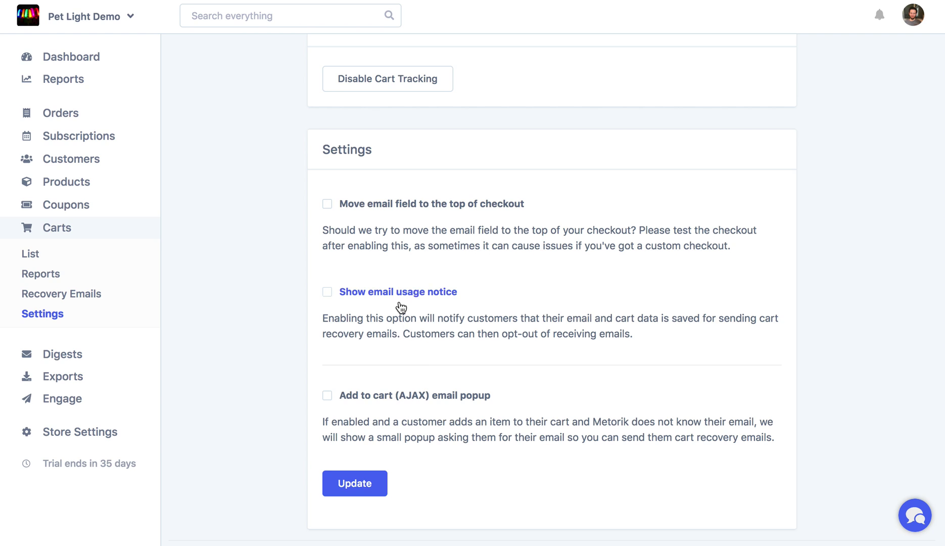
left_click(398, 297)
Step: Enable the 'Save your cart friend?' add-to-cart email popup and save the cart settings
left_click(397, 403)
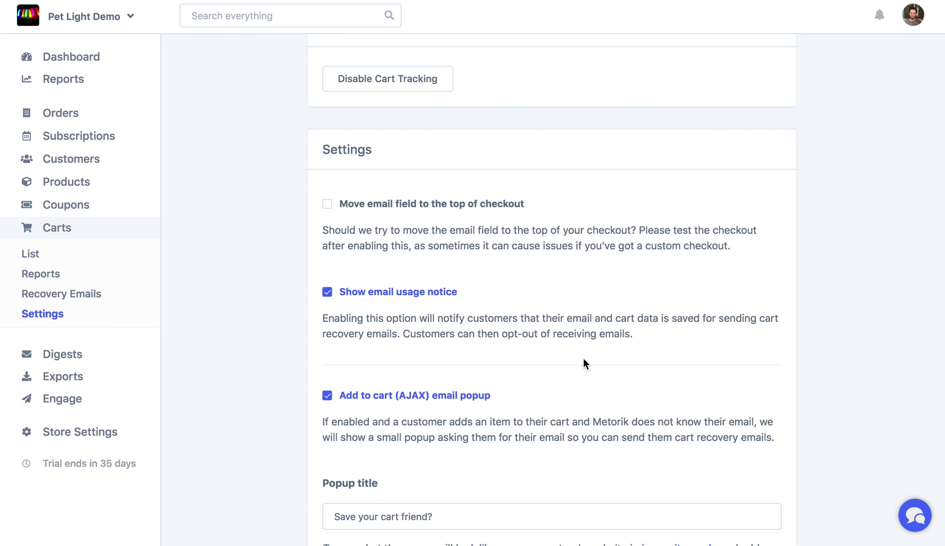
scroll(586, 365, "down", 3)
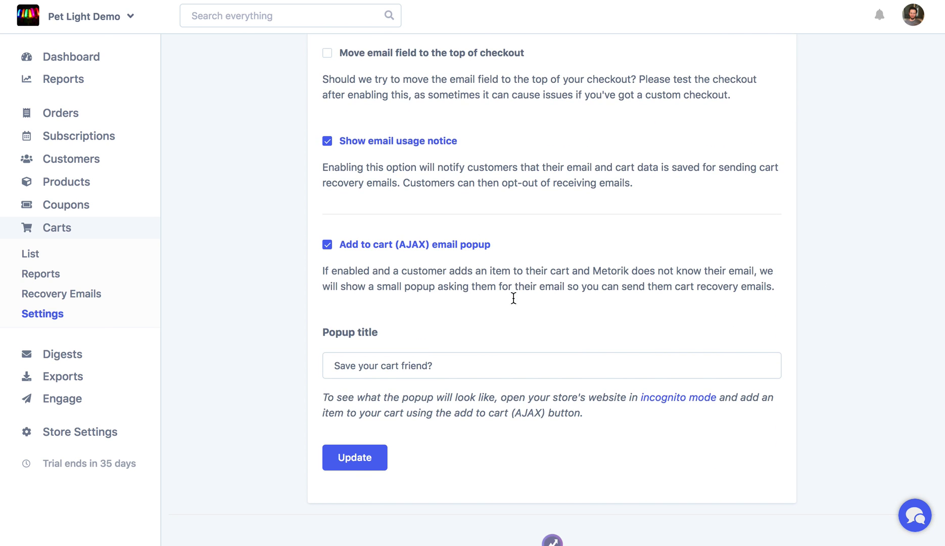
left_click(364, 370)
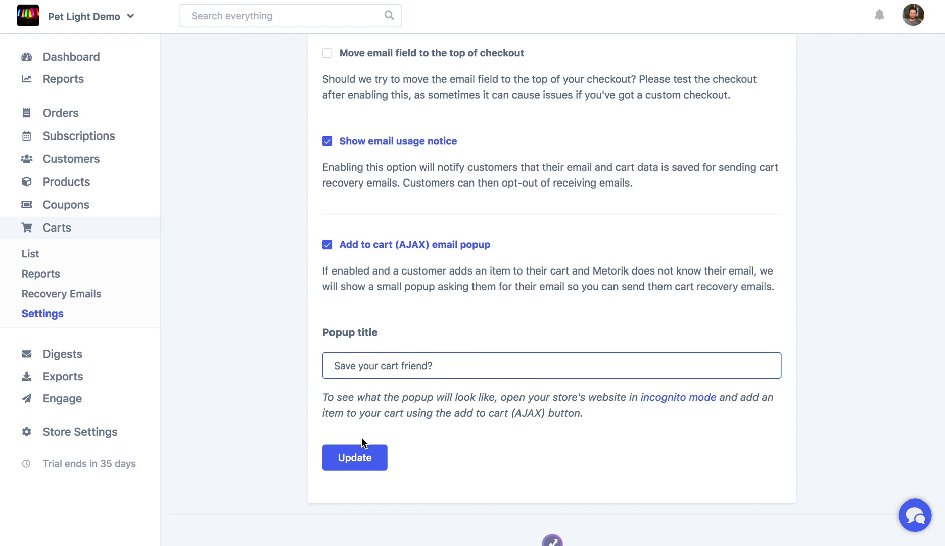
left_click(374, 464)
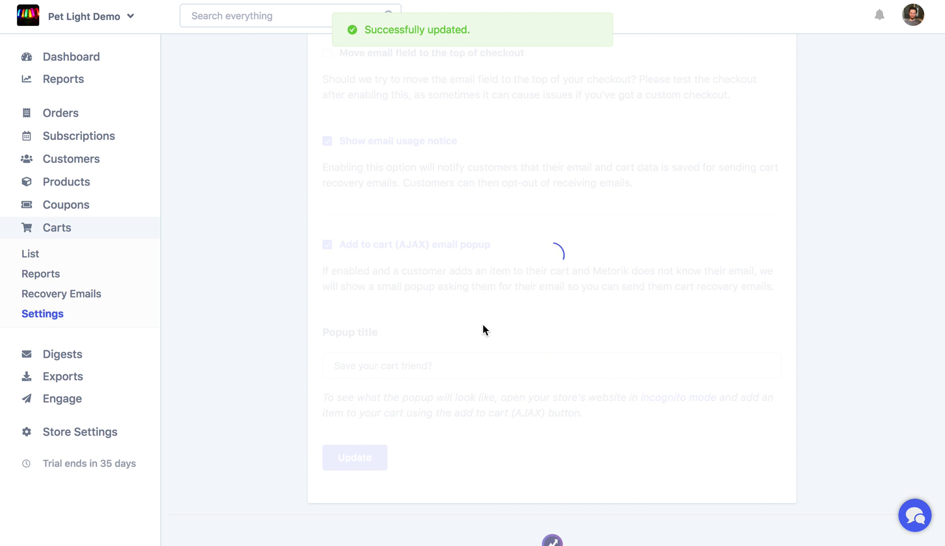
scroll(484, 329, "up", 5)
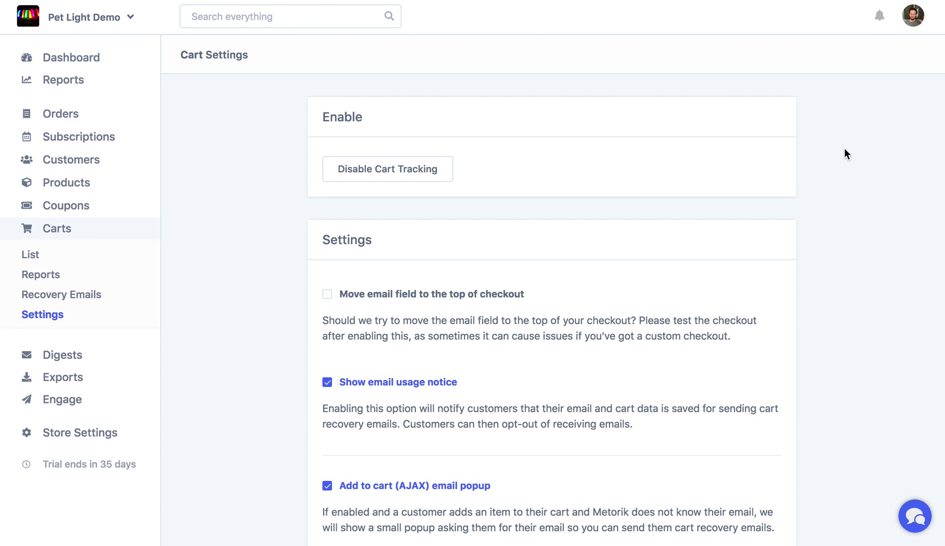
Step: Add the $100.00 Orange Collar to the storefront cart and view the cart
left_click(131, 16)
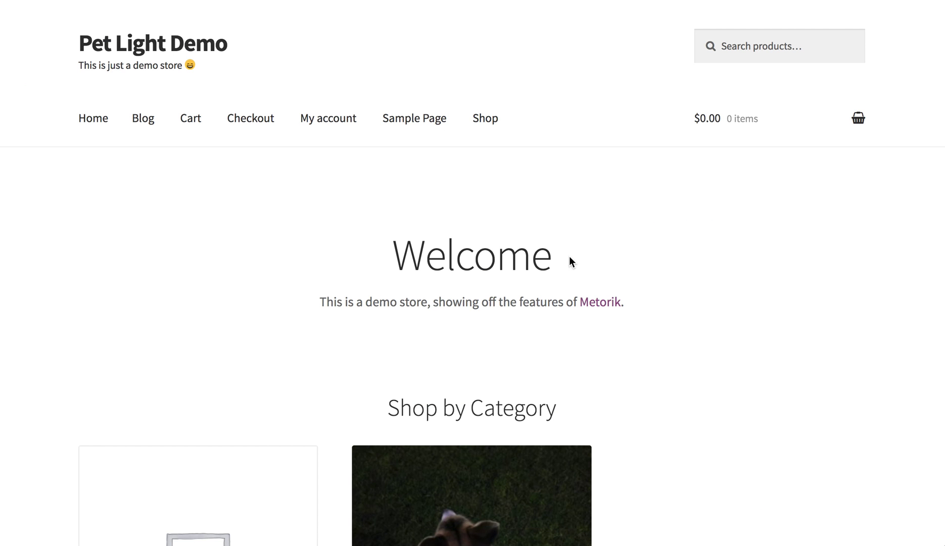
scroll(570, 261, "down", 10)
scroll(570, 261, "down", 5)
left_click(586, 236)
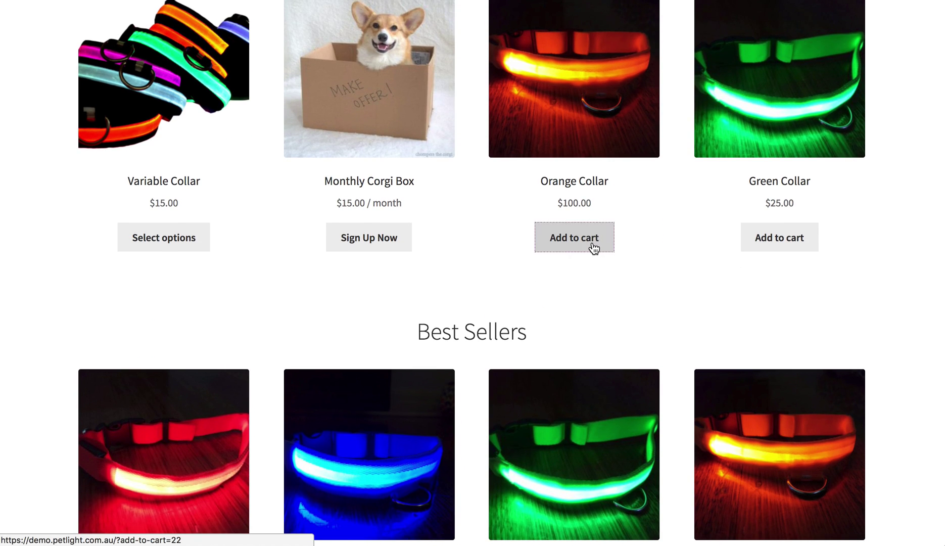
left_click(592, 245)
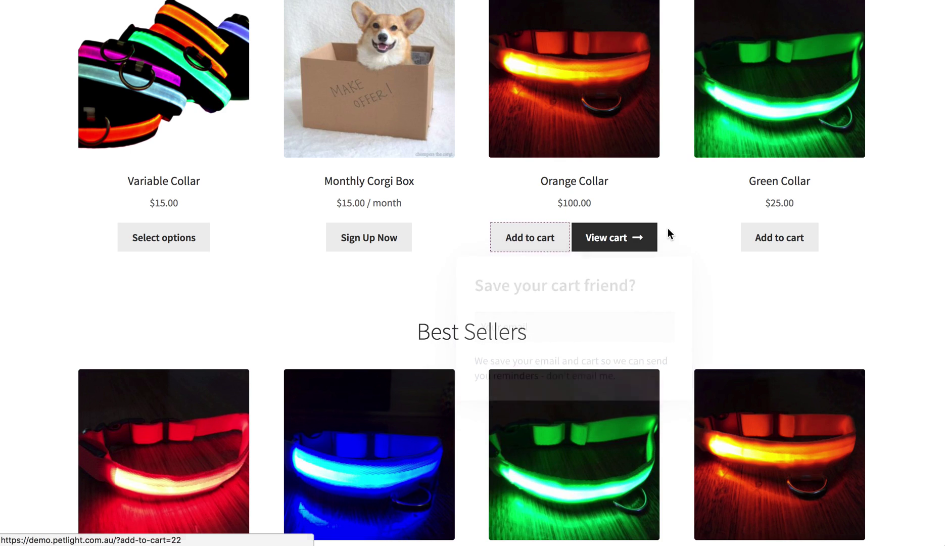
left_click(640, 241)
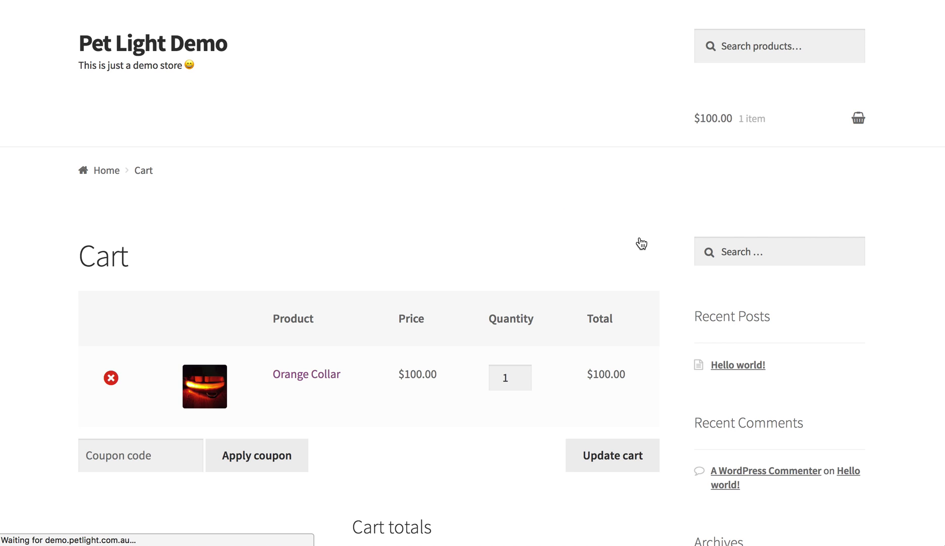
Step: Proceed to checkout and enter the customer's first name in billing details
scroll(639, 247, "down", 4)
scroll(613, 324, "down", 3)
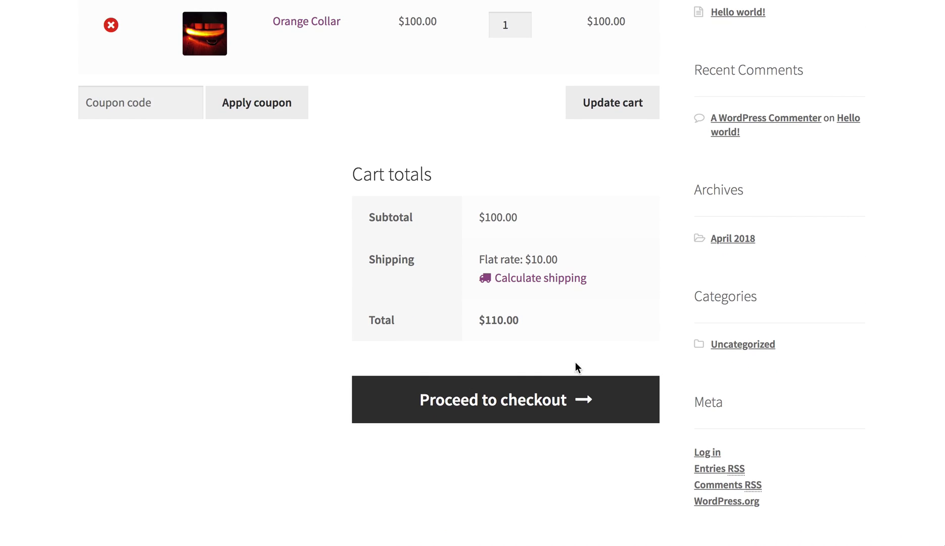
left_click(522, 395)
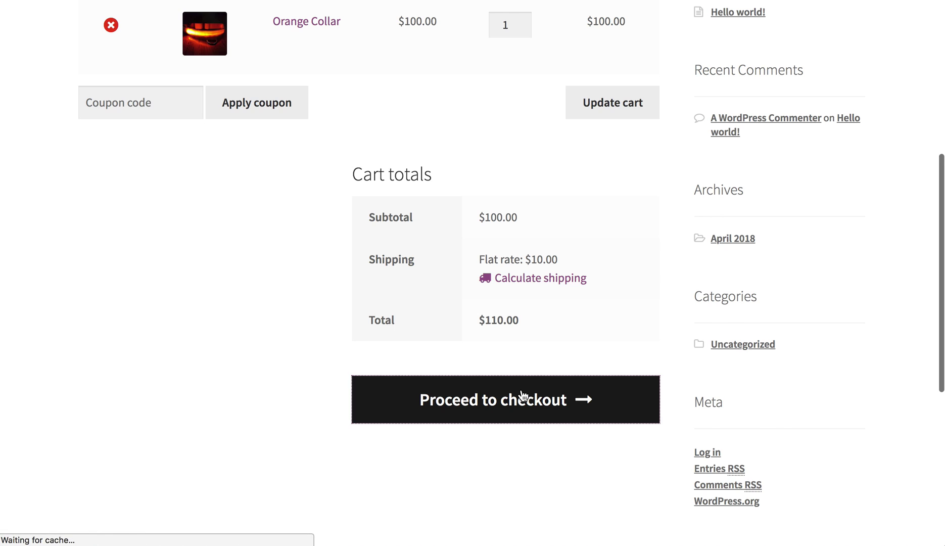
scroll(522, 395, "down", 7)
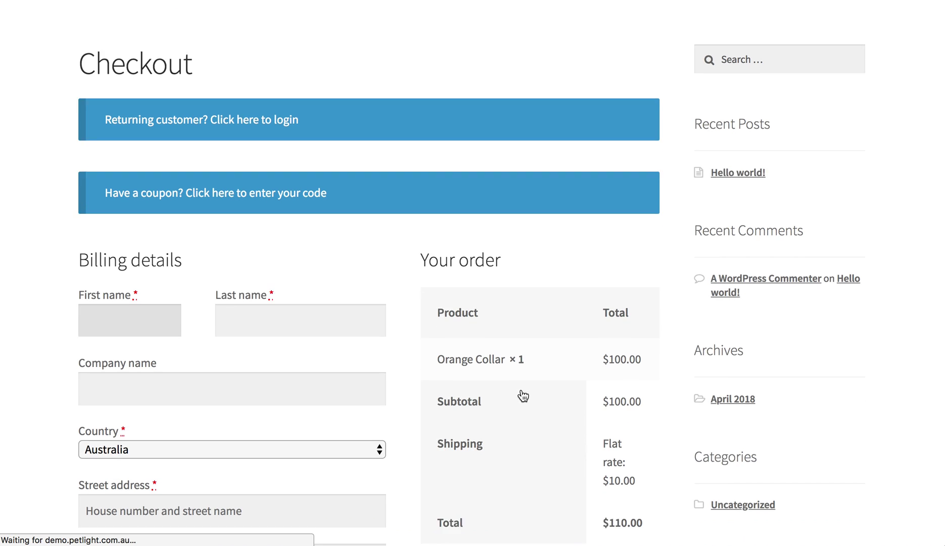
left_click(139, 160)
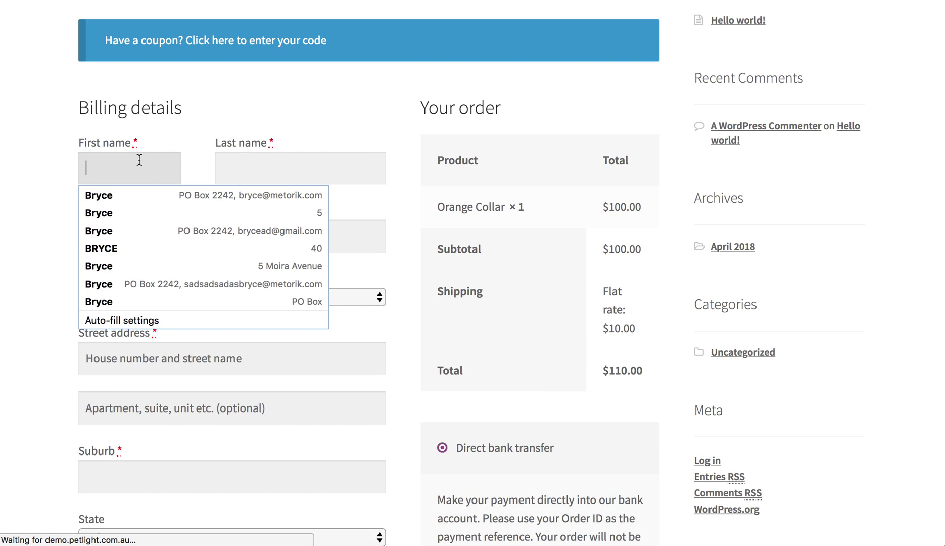
type("Jarvis")
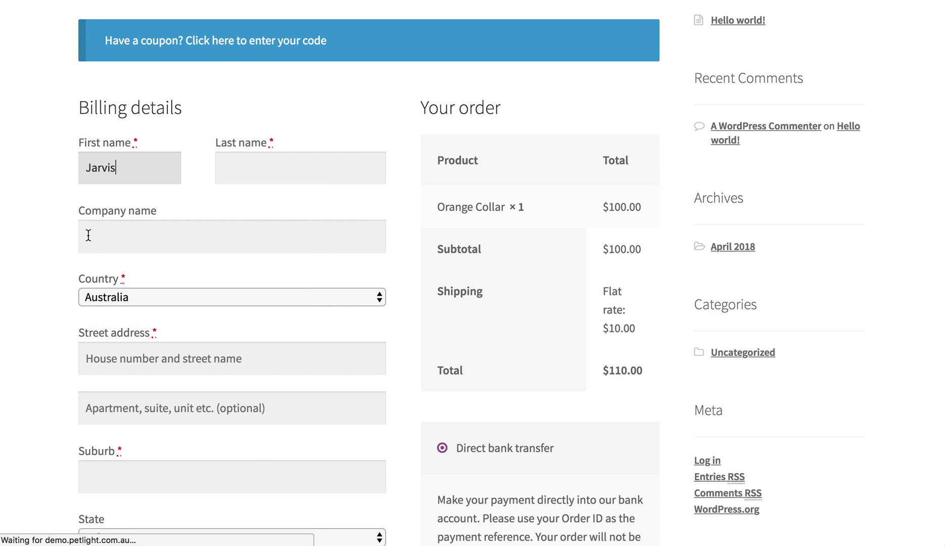
Step: Enter the customer's e-mail address in billing details and leave the field to validate it
double_click(47, 318)
scroll(47, 313, "down", 4)
left_click(51, 326)
scroll(51, 328, "down", 4)
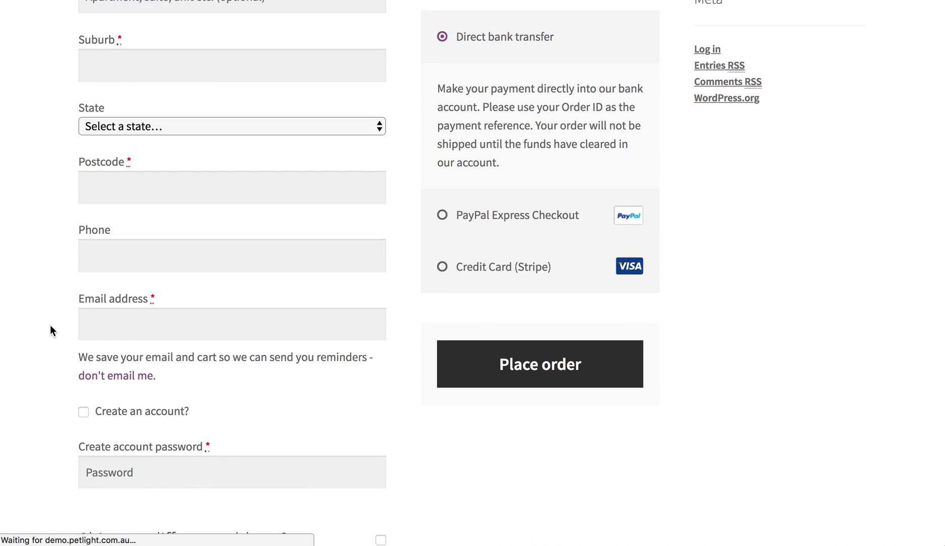
key("Tab")
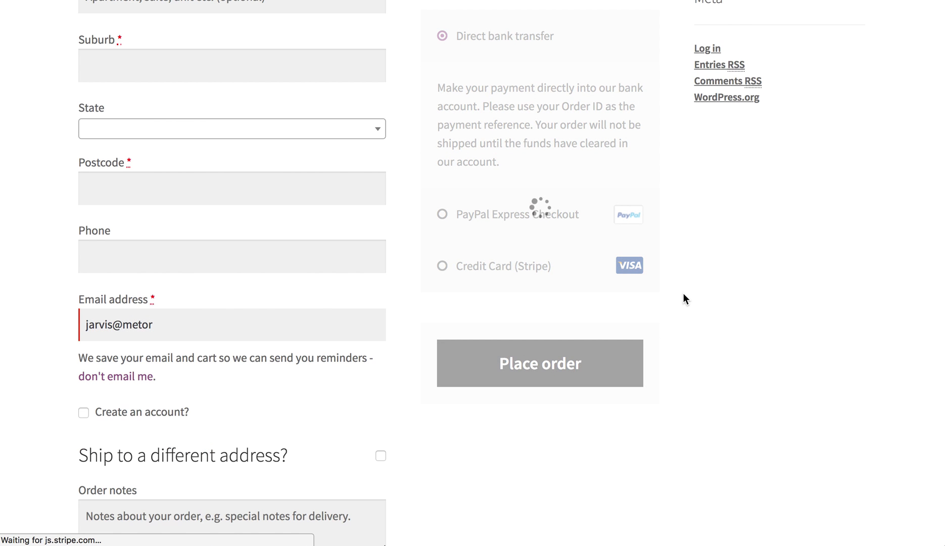
left_click(191, 319)
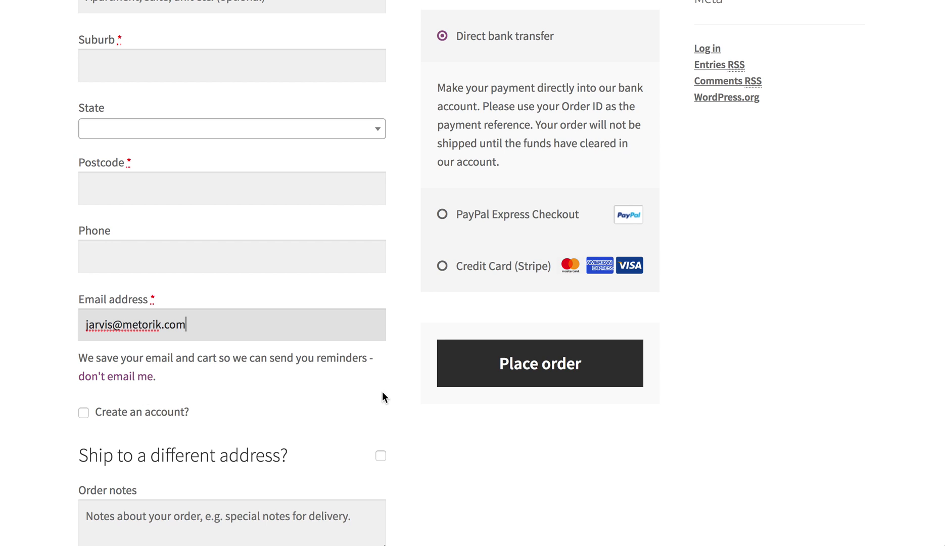
left_click(786, 288)
scroll(786, 287, "up", 15)
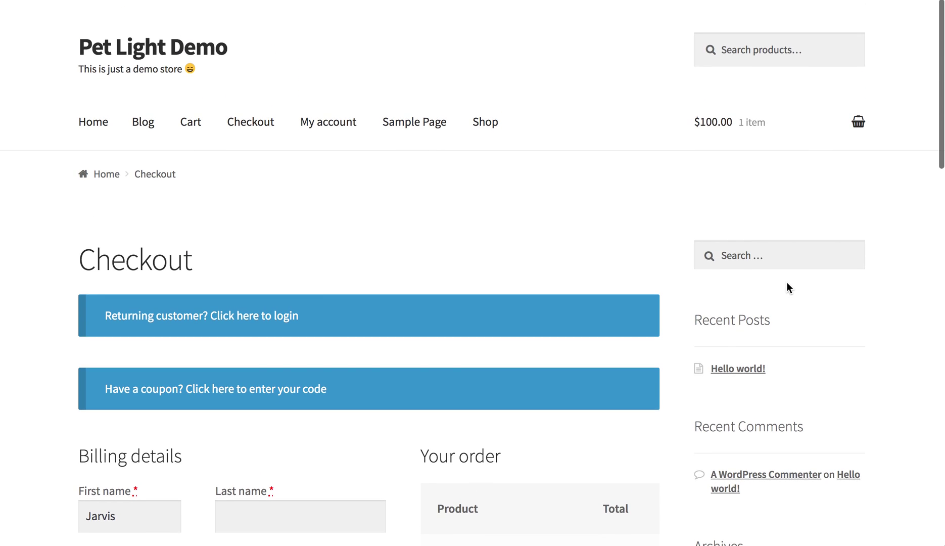
Step: Find in-progress cart #4 ($110.00) with its captured e-mail in Metorik's carts list and open it
left_click(807, 133)
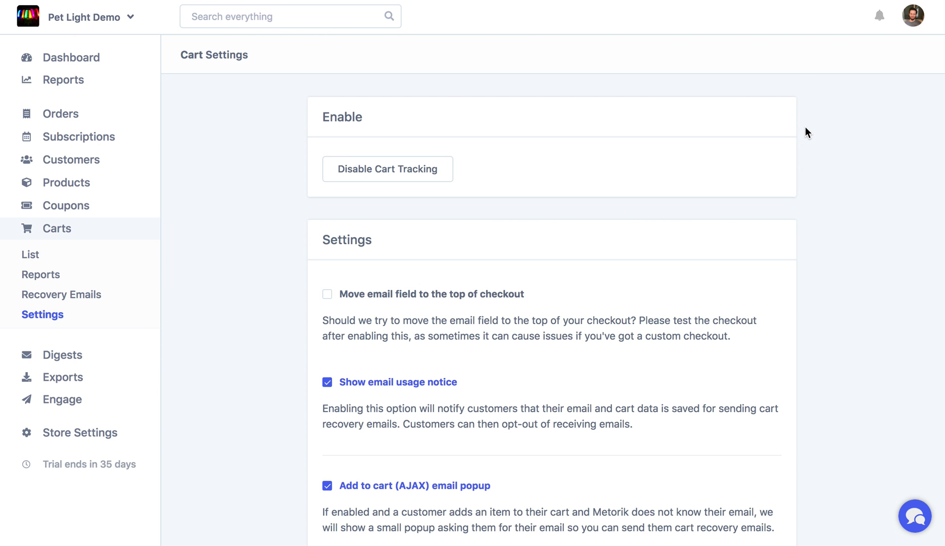
left_click(66, 259)
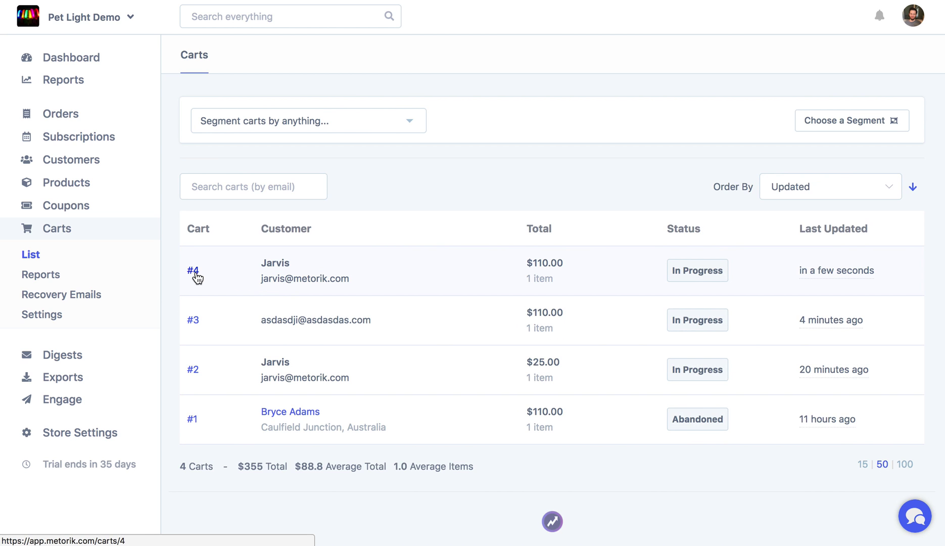
mouse_move(293, 277)
left_click(192, 271)
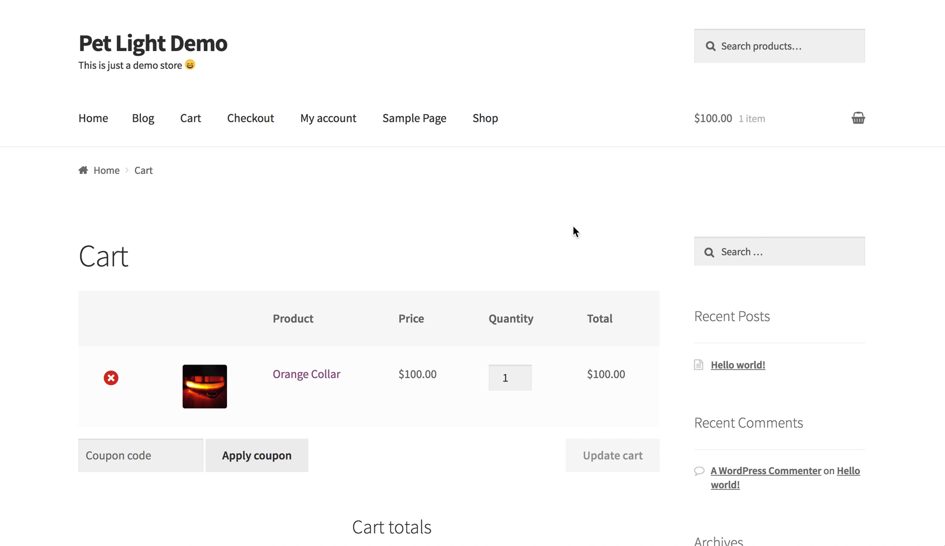
Step: Set the Orange Collar quantity to 2 and update the cart, making it $210.00
double_click(518, 380)
type("2")
left_click(589, 446)
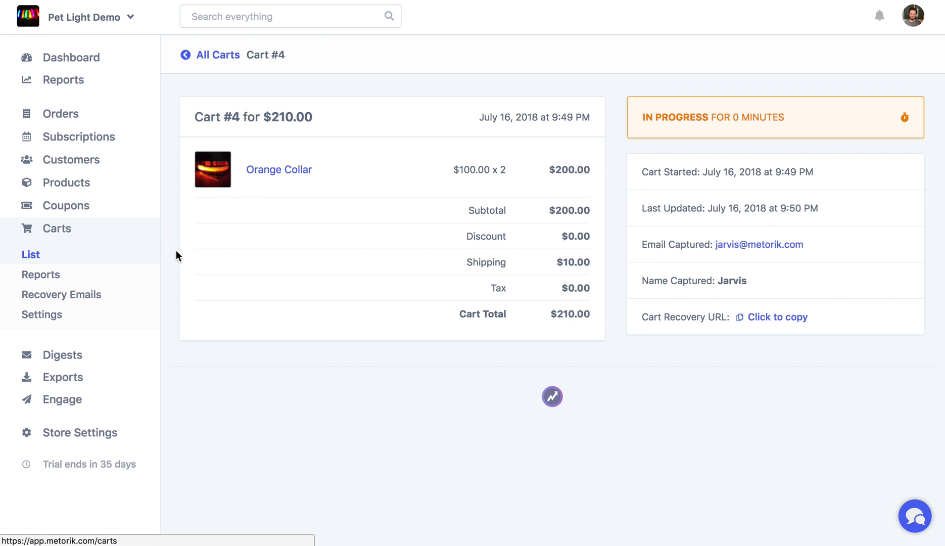
Step: Open Carts > Reports to see carts started, abandoned, placed and recovered by date
left_click(118, 278)
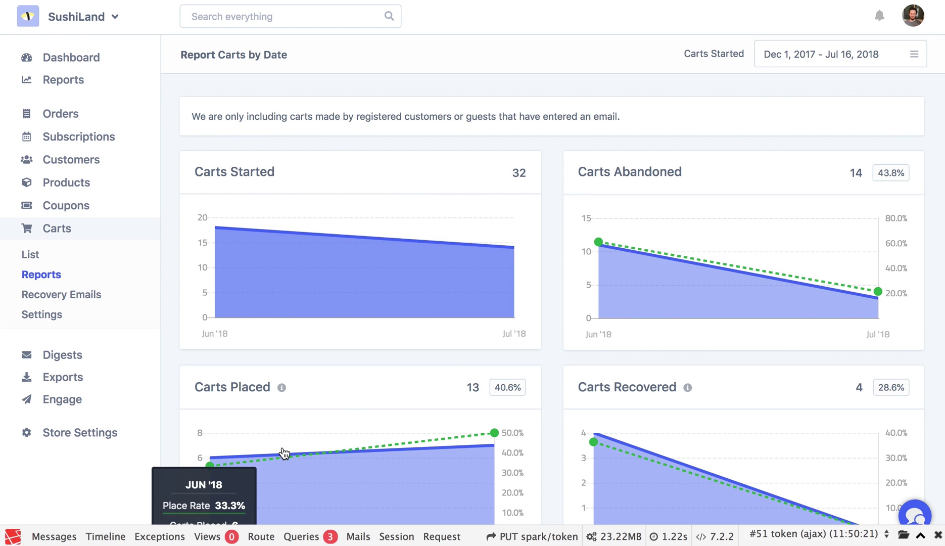
Step: Look over the cart report charts, then go to the Pet Light Demo store's Recovery Emails page
scroll(713, 445, "down", 3)
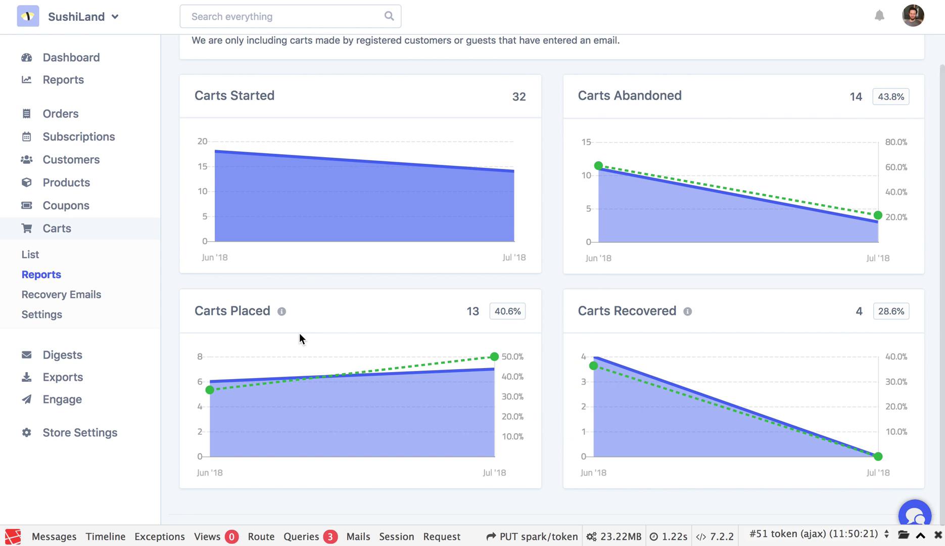
scroll(298, 333, "up", 2)
mouse_move(317, 446)
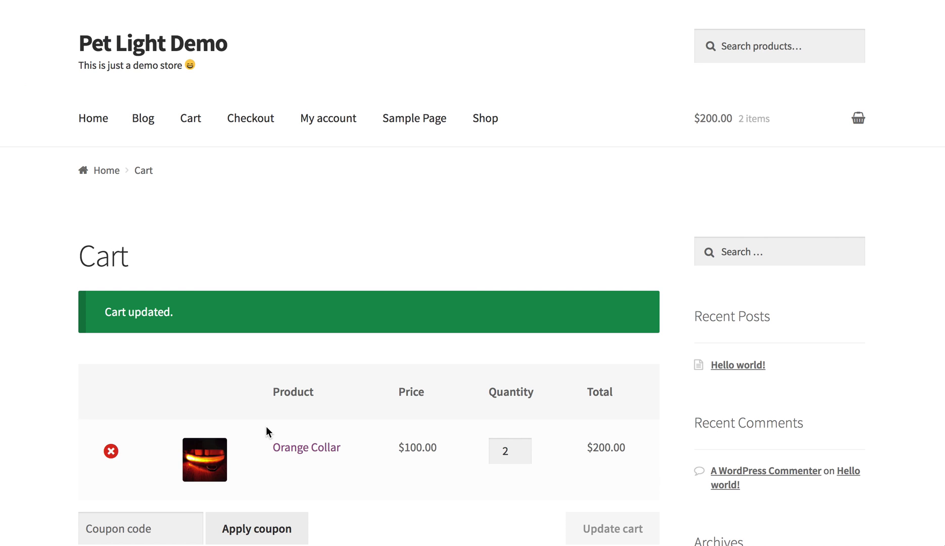
scroll(542, 297, "down", 2)
scroll(543, 297, "up", 2)
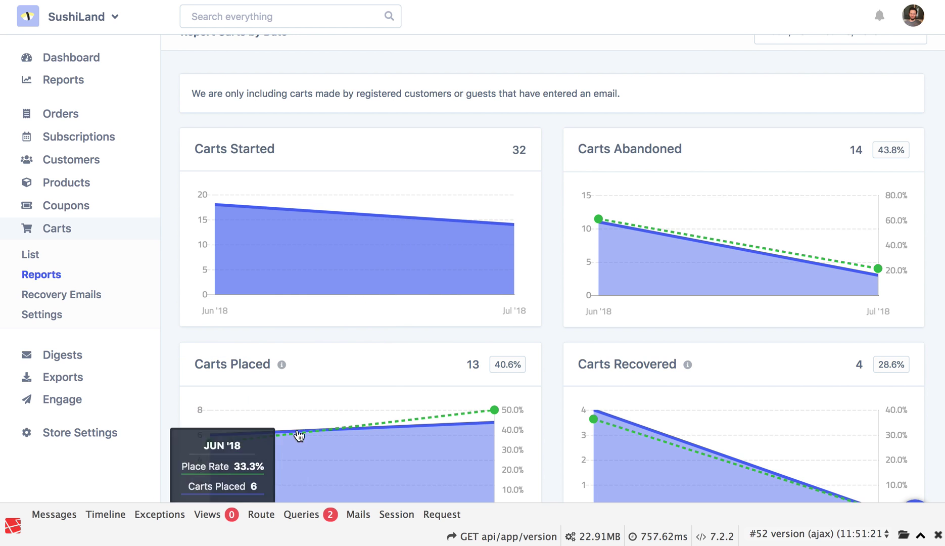
mouse_move(650, 253)
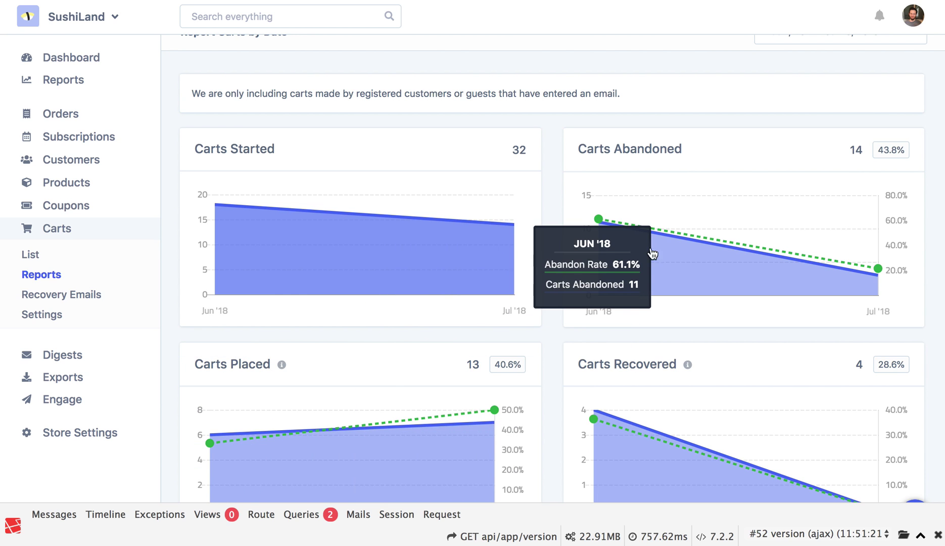
scroll(609, 319, "down", 2)
mouse_move(636, 354)
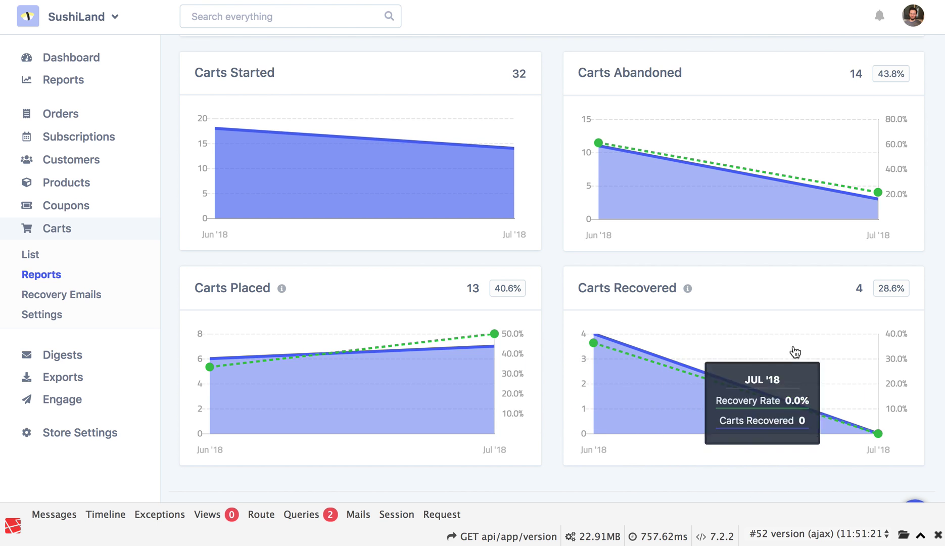
scroll(382, 300, "up", 3)
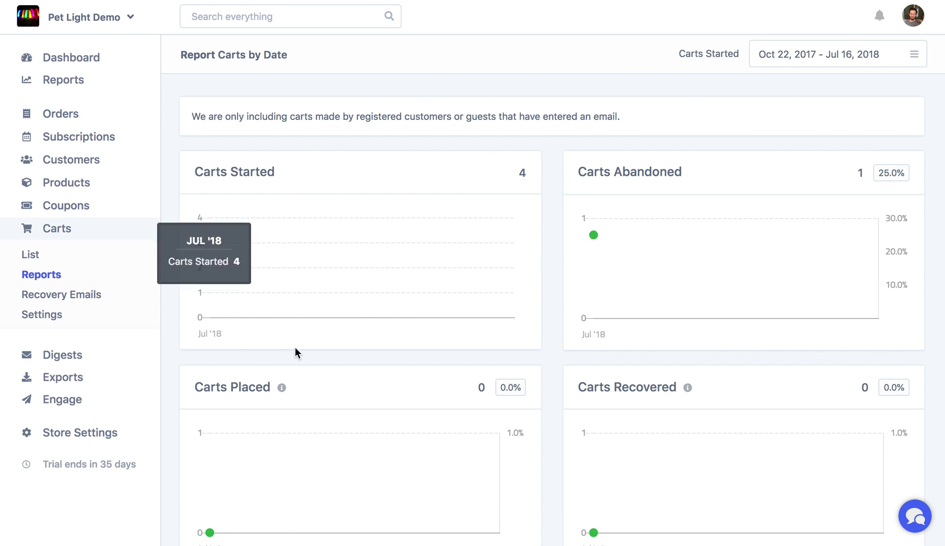
left_click(72, 295)
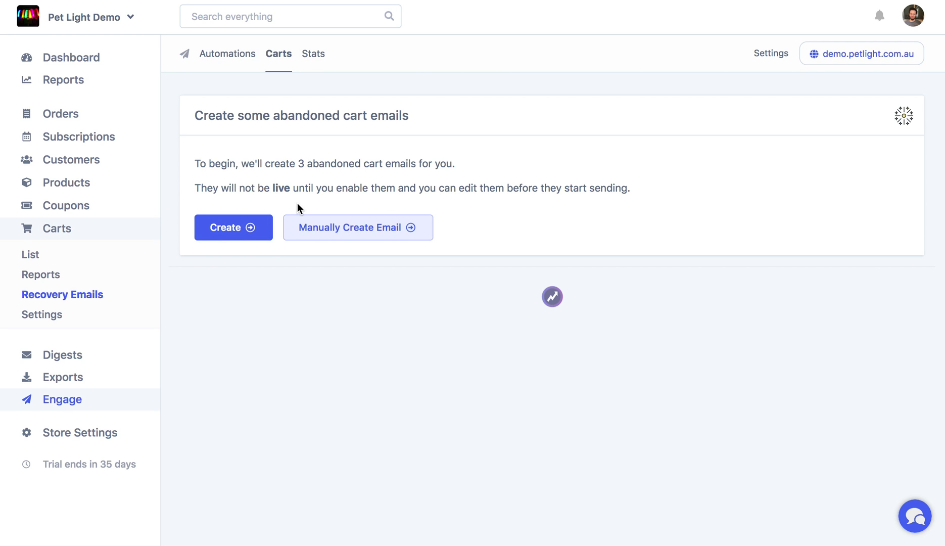
Step: Create the three default abandoned cart recovery emails
left_click(208, 226)
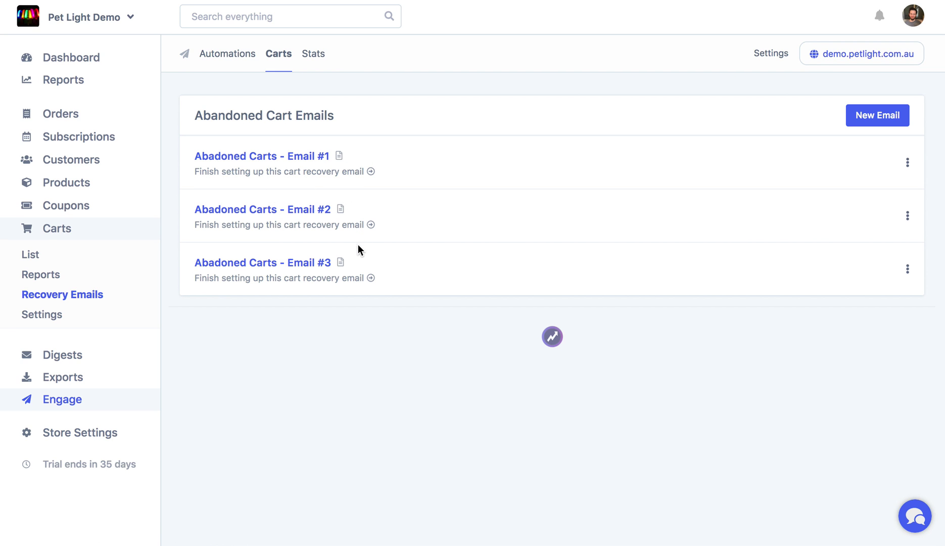
left_click(301, 175)
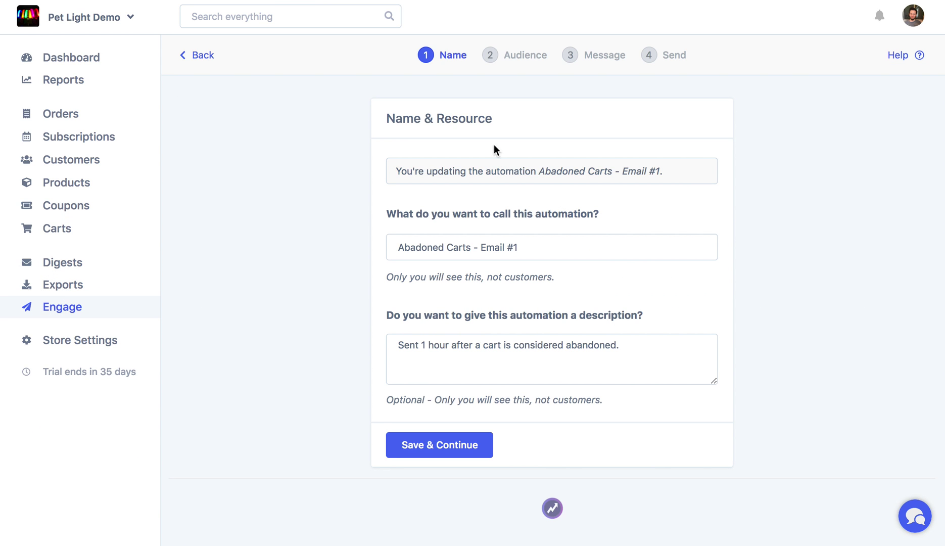
left_click(192, 55)
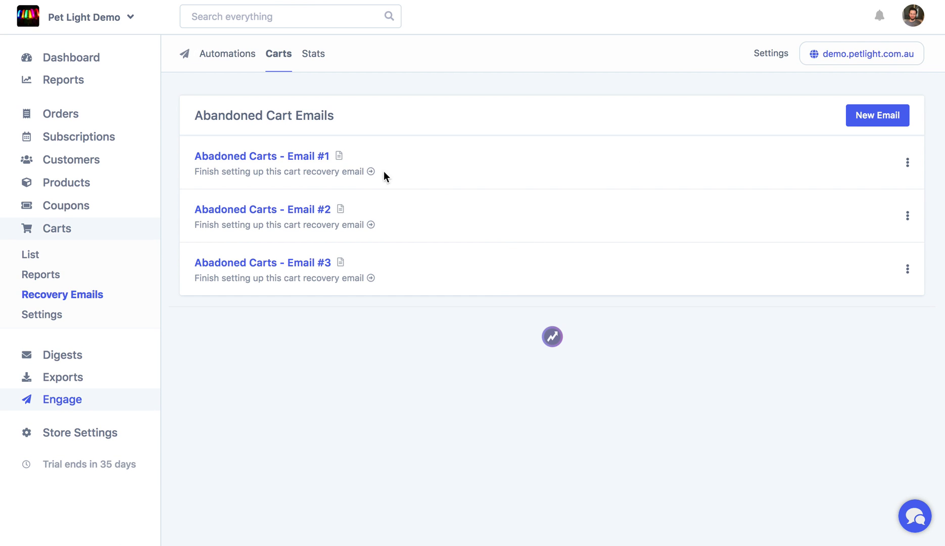
Step: Start setting up 'Abadoned Carts - Email #1' and save its name
left_click(908, 269)
left_click(924, 243)
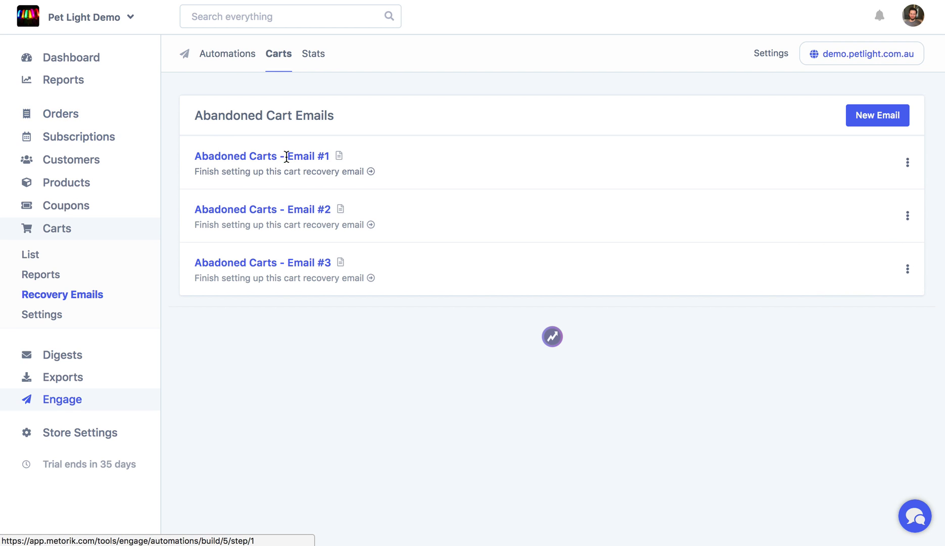
left_click(300, 172)
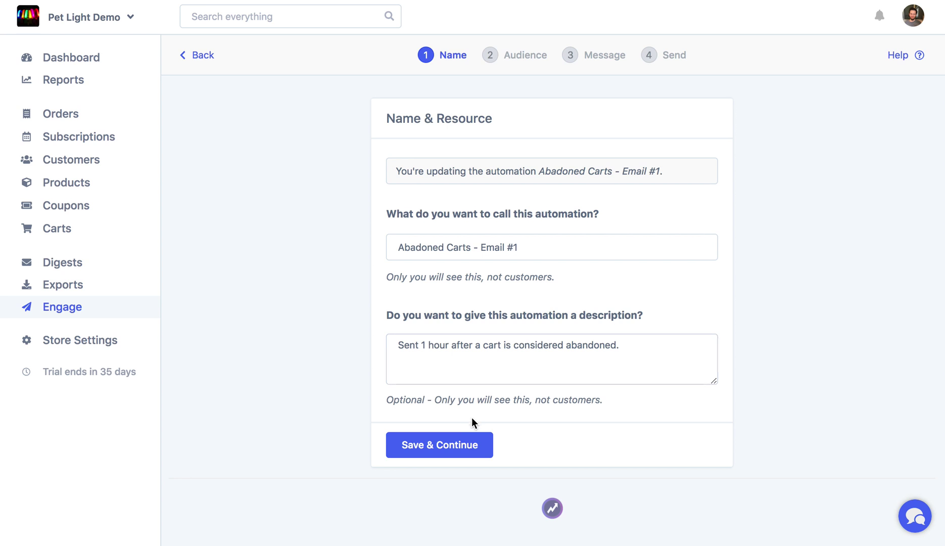
left_click(466, 440)
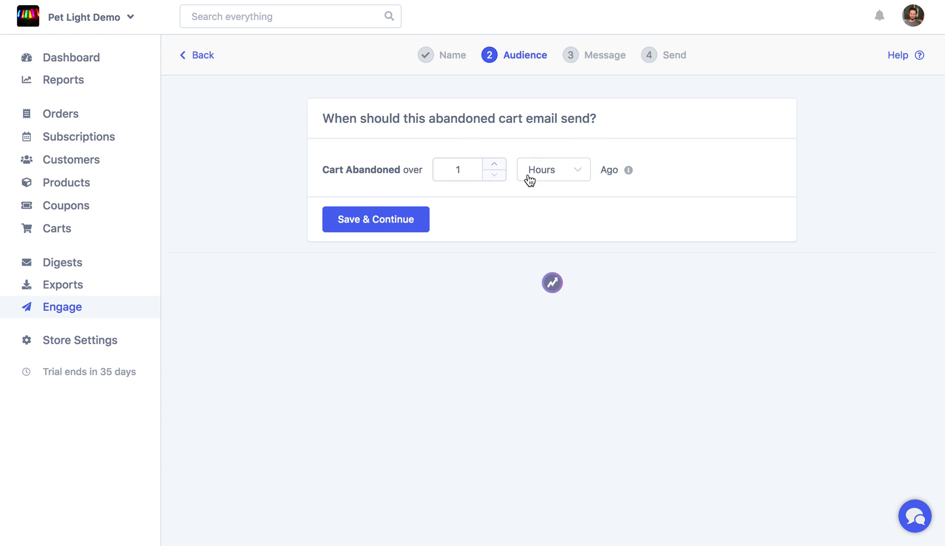
Step: Set the first email to send when a cart has been abandoned over 1 hour, then save the timing
double_click(458, 171)
type("5")
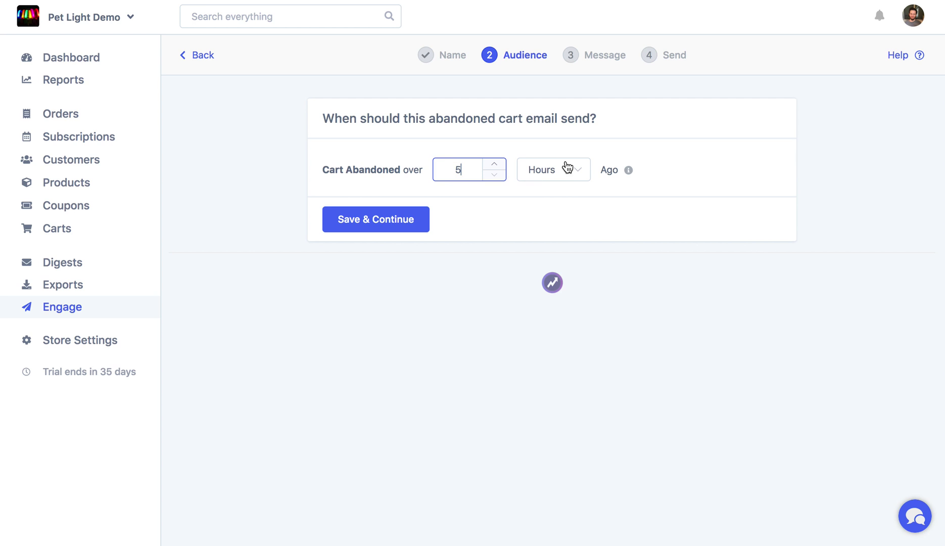
left_click(568, 168)
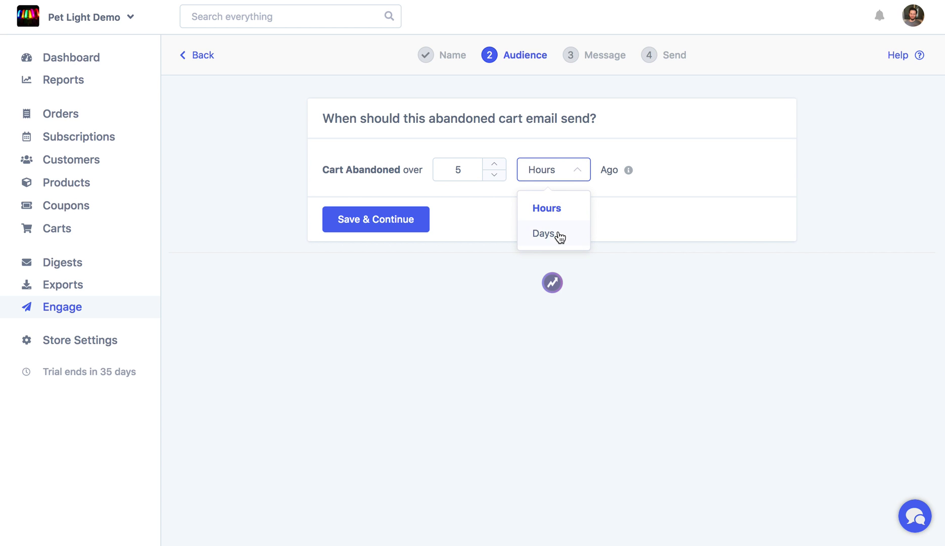
left_click(559, 236)
left_click(558, 169)
left_click(554, 210)
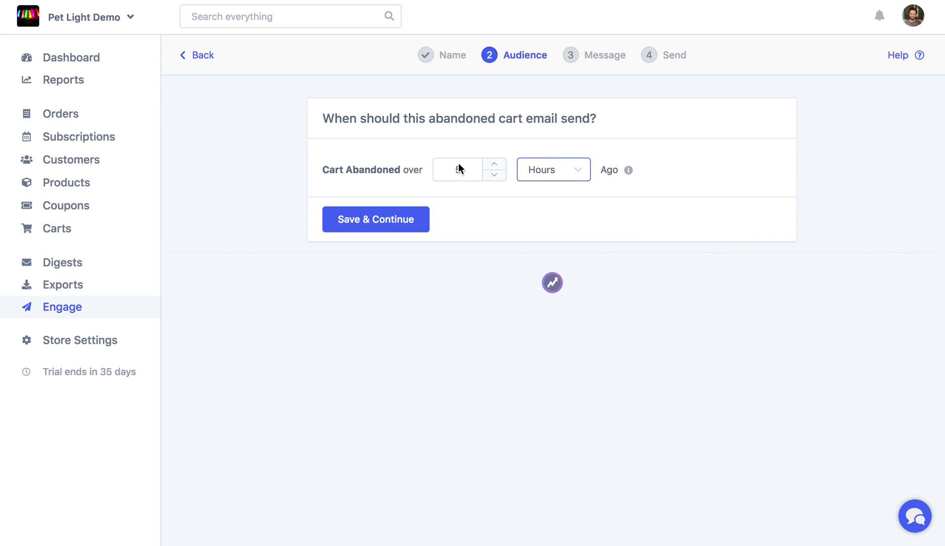
double_click(456, 169)
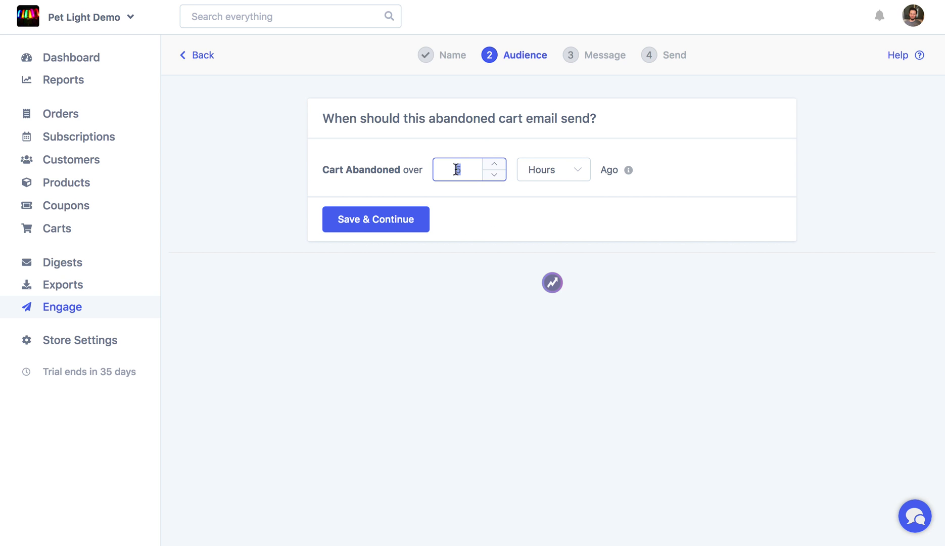
type("1")
left_click(498, 227)
left_click(360, 223)
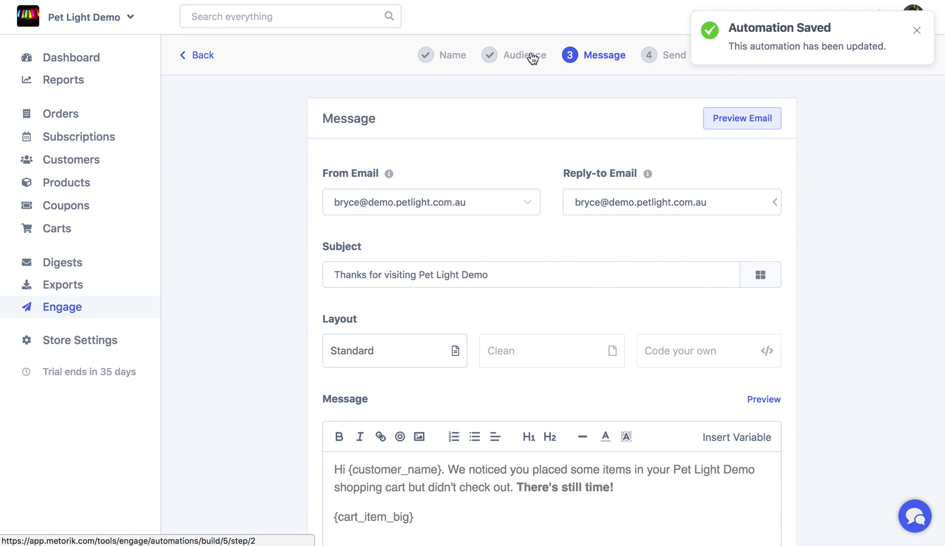
left_click(573, 81)
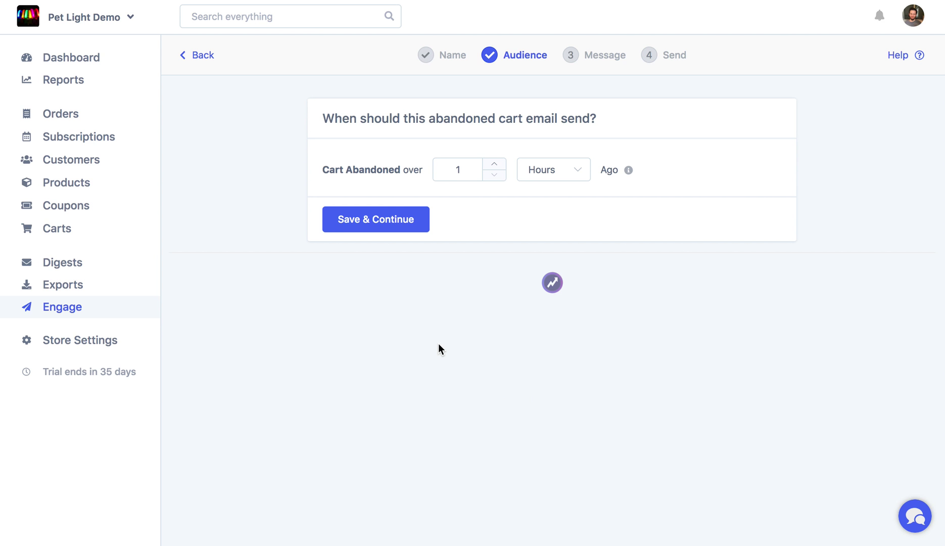
left_click(610, 62)
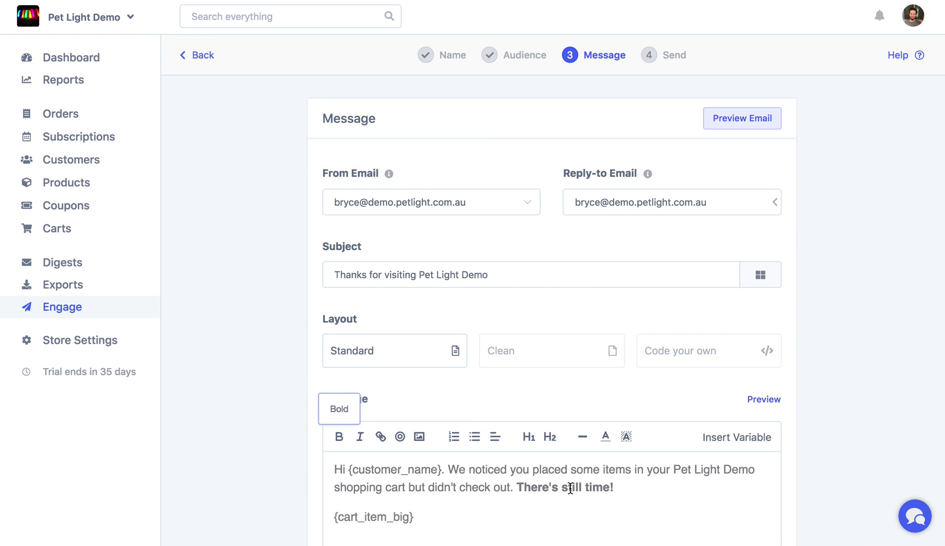
scroll(611, 322, "down", 3)
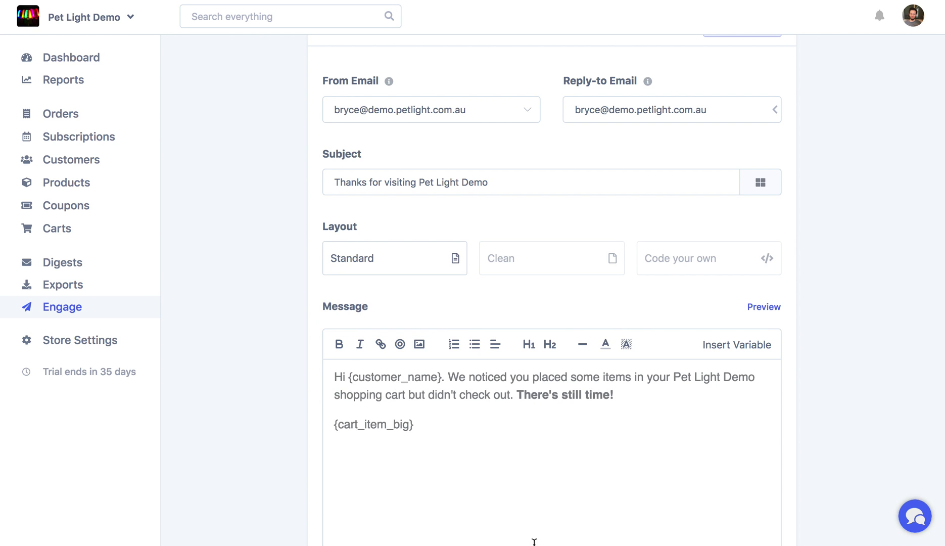
scroll(547, 468, "down", 2)
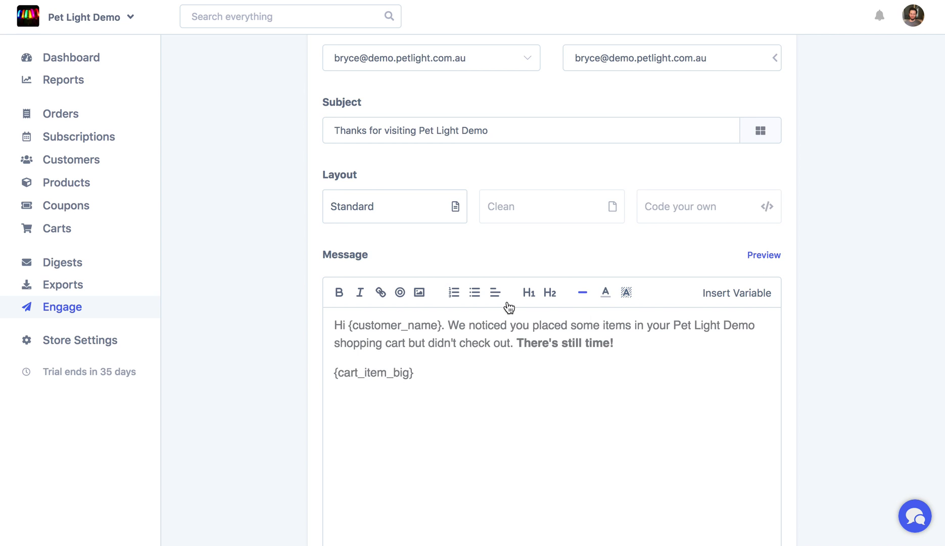
left_click(764, 255)
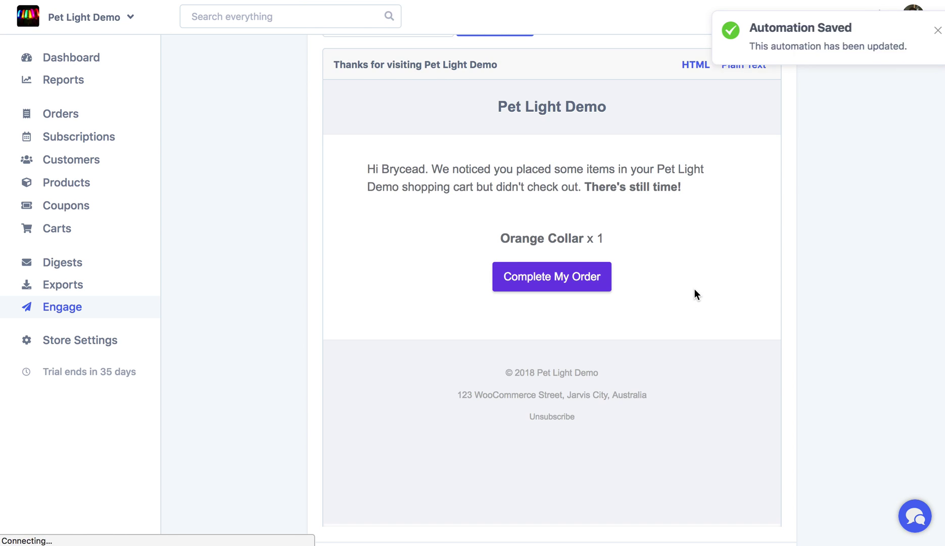
Step: Scroll the message preview and bring up the link menu on the Complete My Order button
scroll(693, 295, "up", 2)
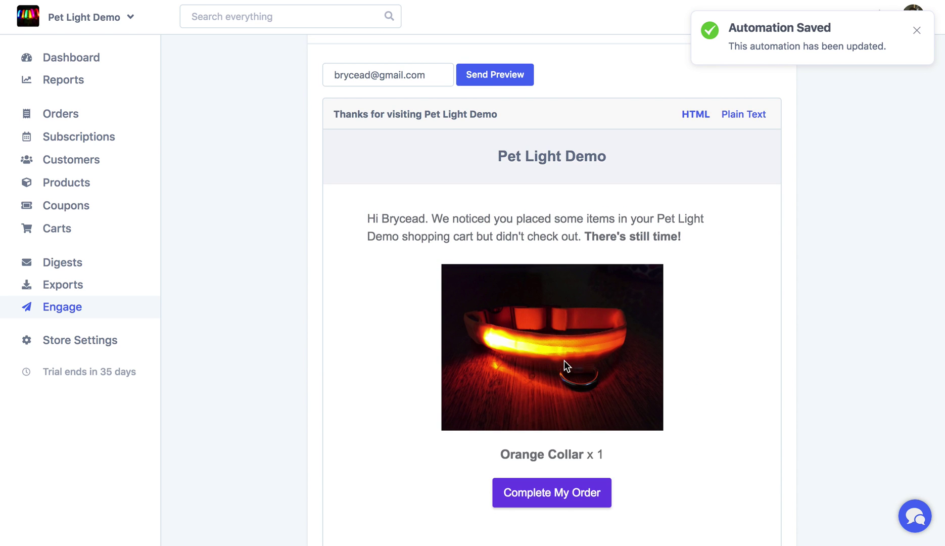
scroll(564, 361, "up", 3)
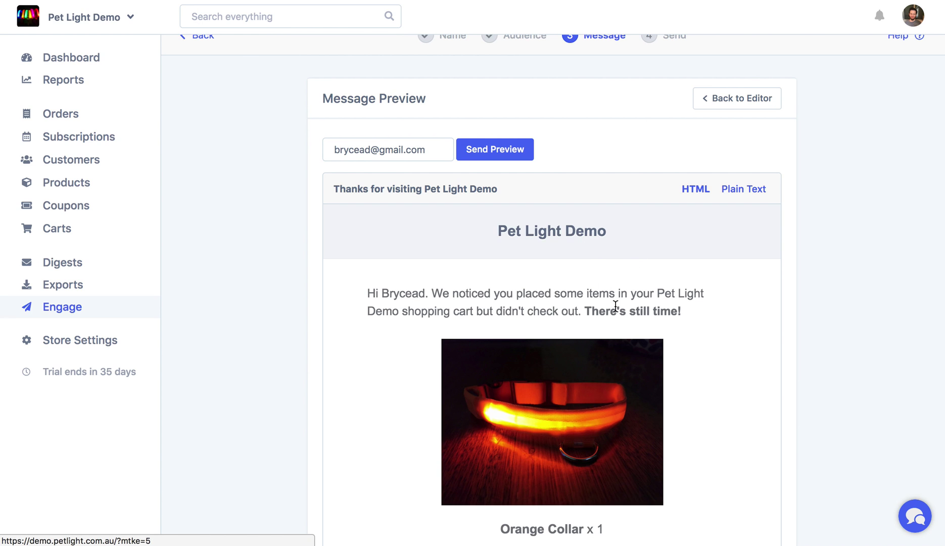
scroll(615, 305, "down", 3)
scroll(743, 334, "up", 3)
scroll(710, 359, "down", 3)
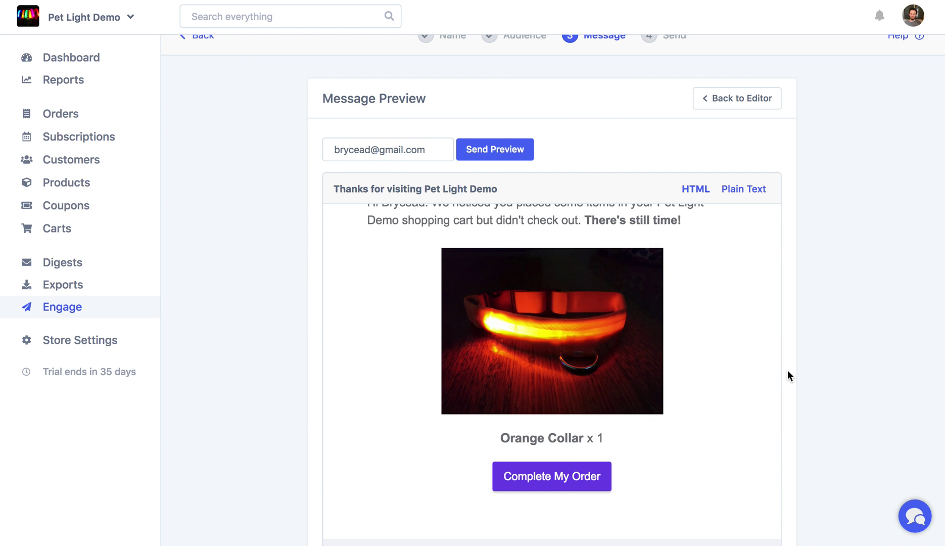
scroll(787, 370, "down", 5)
scroll(546, 222, "up", 3)
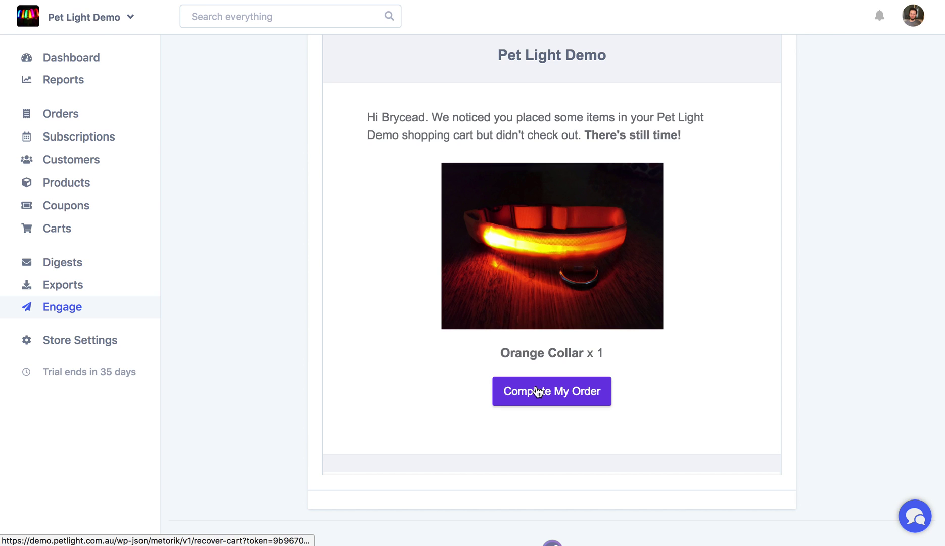
right_click(549, 395)
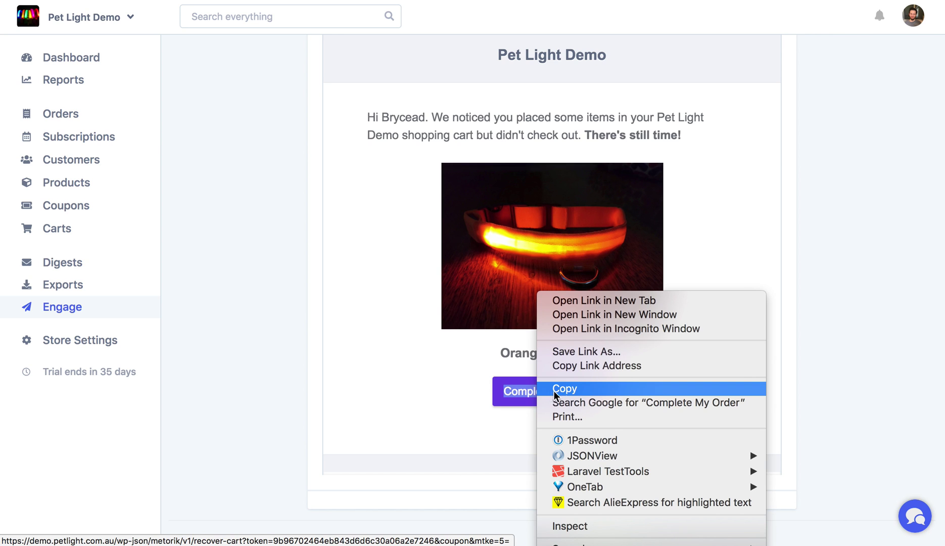
Step: Copy the Complete My Order link address and load that recover-cart URL in the browser
left_click(594, 367)
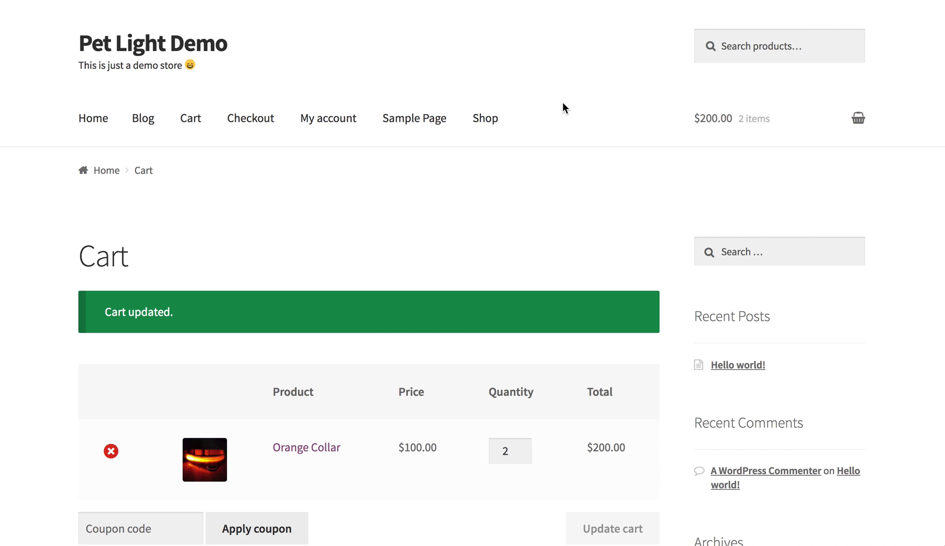
key("super+l")
key("super+v")
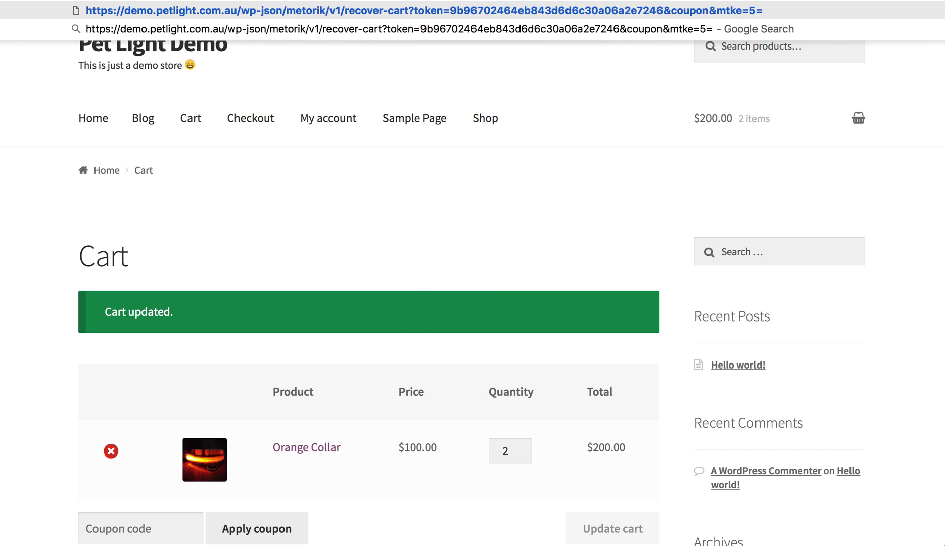
key("Return")
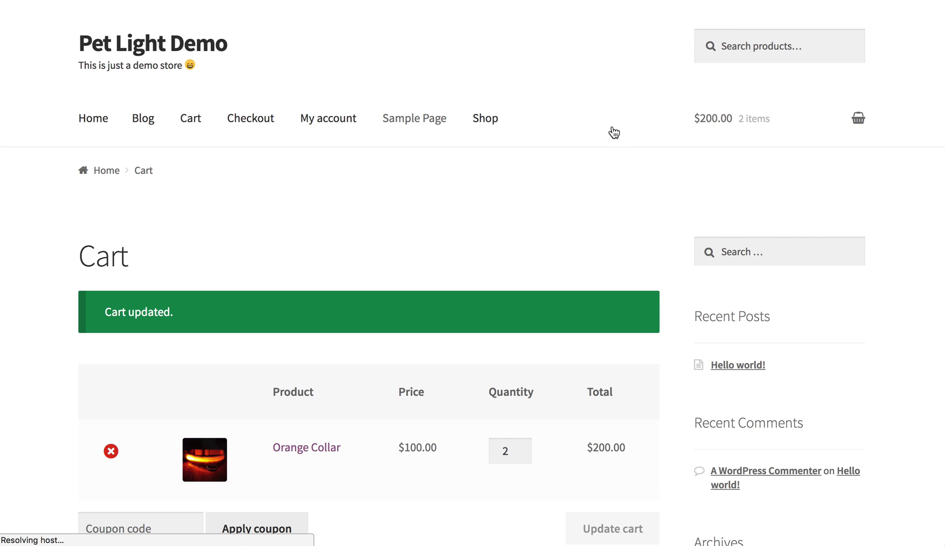
Step: On the recovered cart's checkout, choose Credit Card (Stripe) as the payment method
scroll(344, 483, "down", 3)
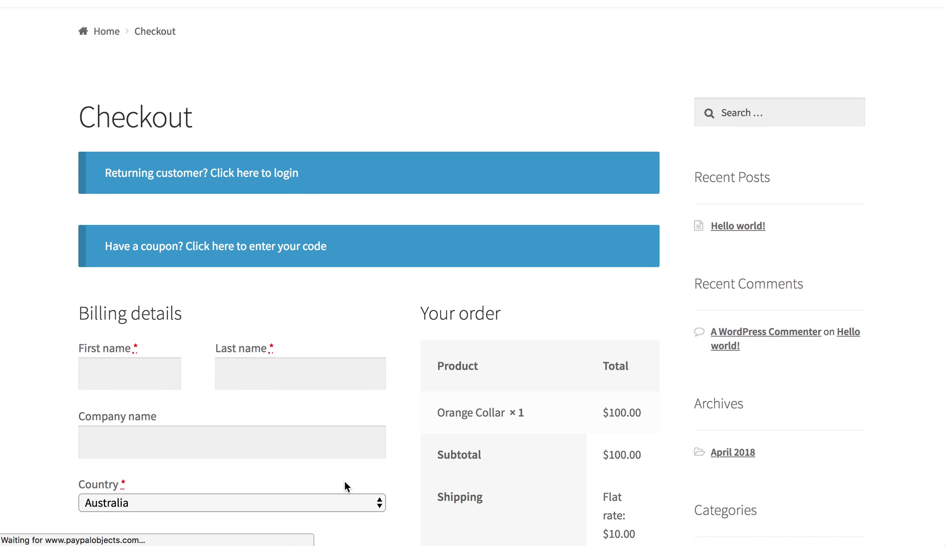
scroll(344, 480, "down", 3)
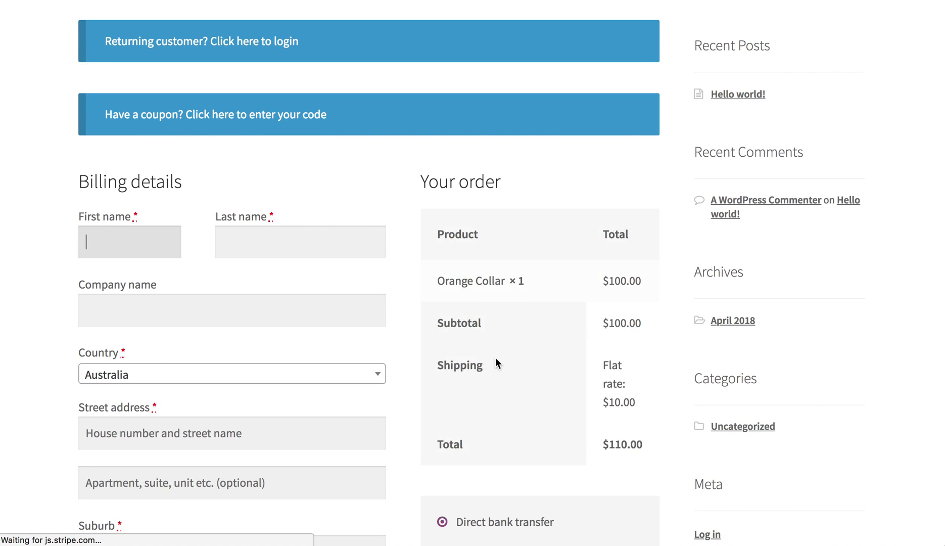
scroll(552, 360, "down", 2)
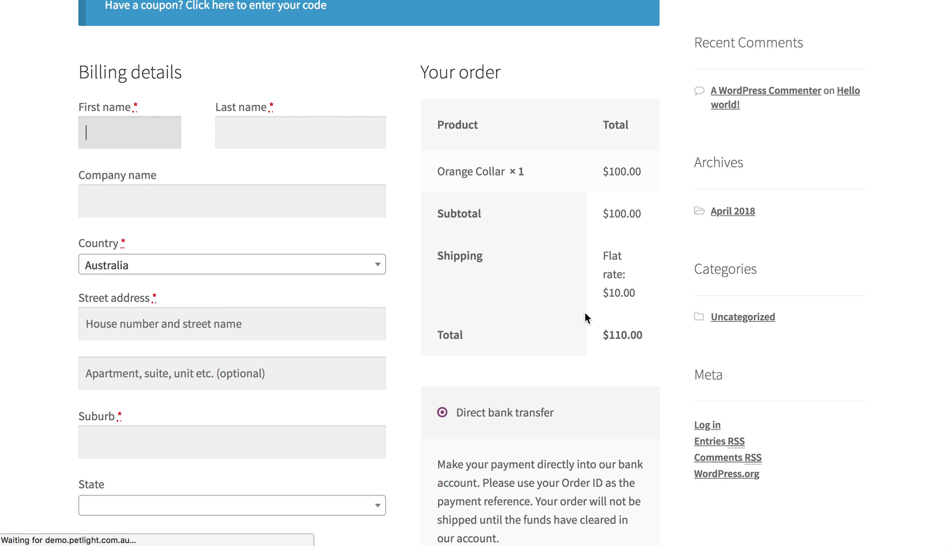
scroll(585, 318, "down", 7)
scroll(585, 320, "up", 12)
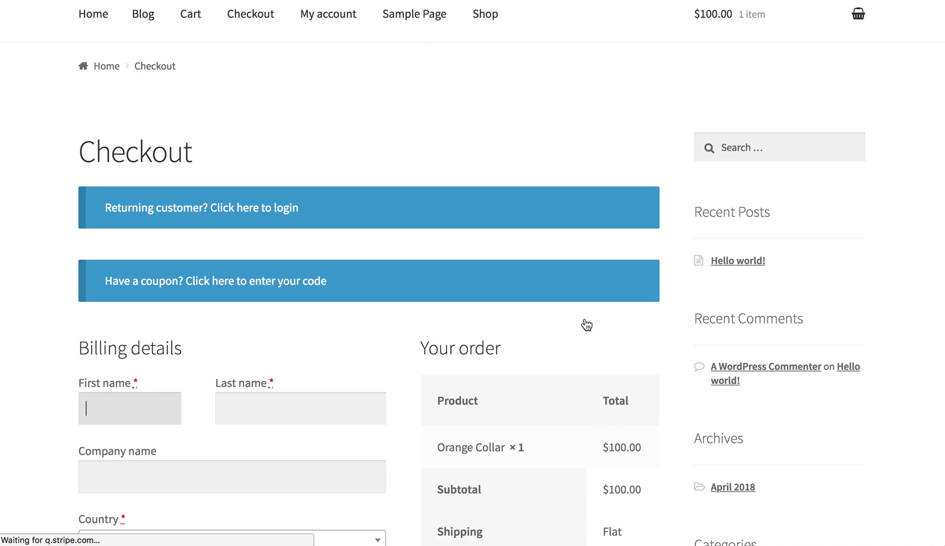
scroll(532, 245, "down", 3)
scroll(531, 243, "down", 2)
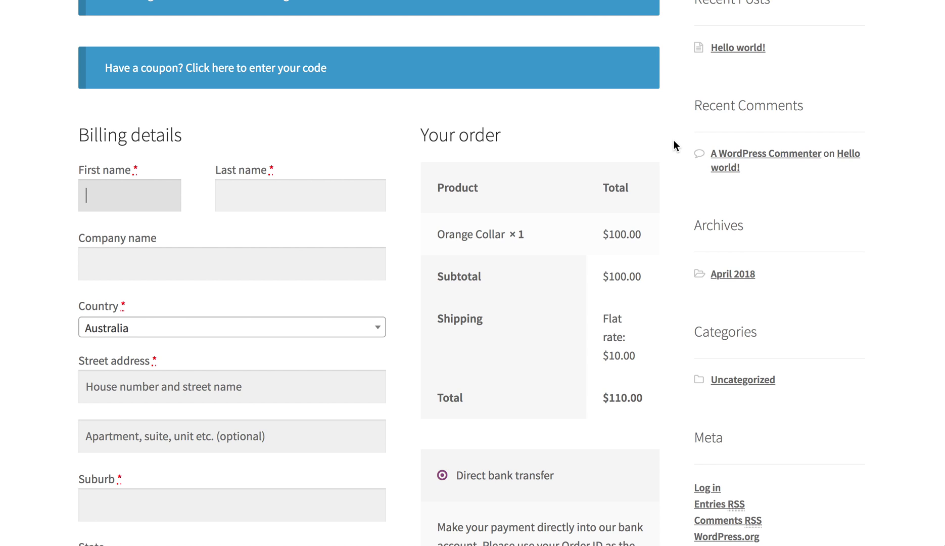
scroll(674, 146, "down", 6)
left_click(513, 381)
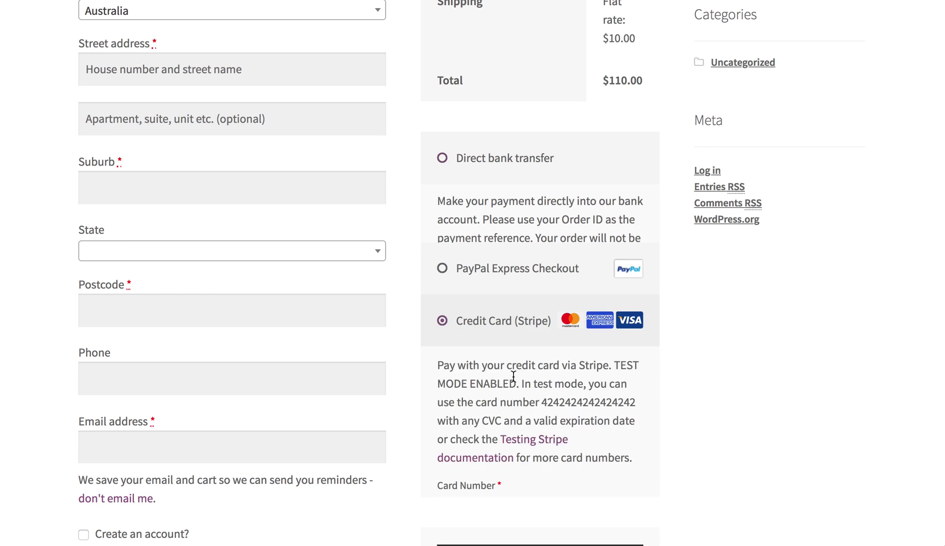
Step: Place the $110.00 Orange Collar order
scroll(217, 187, "up", 3)
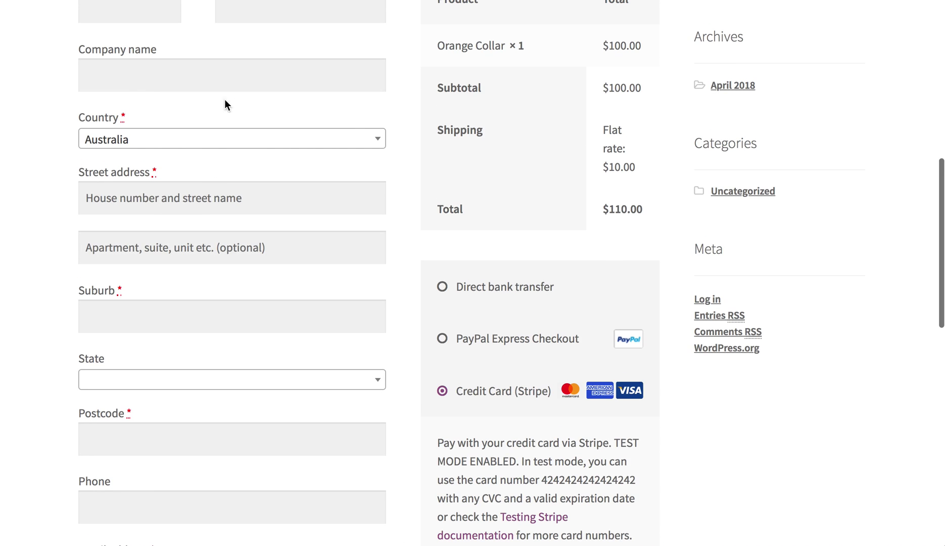
scroll(224, 104, "up", 3)
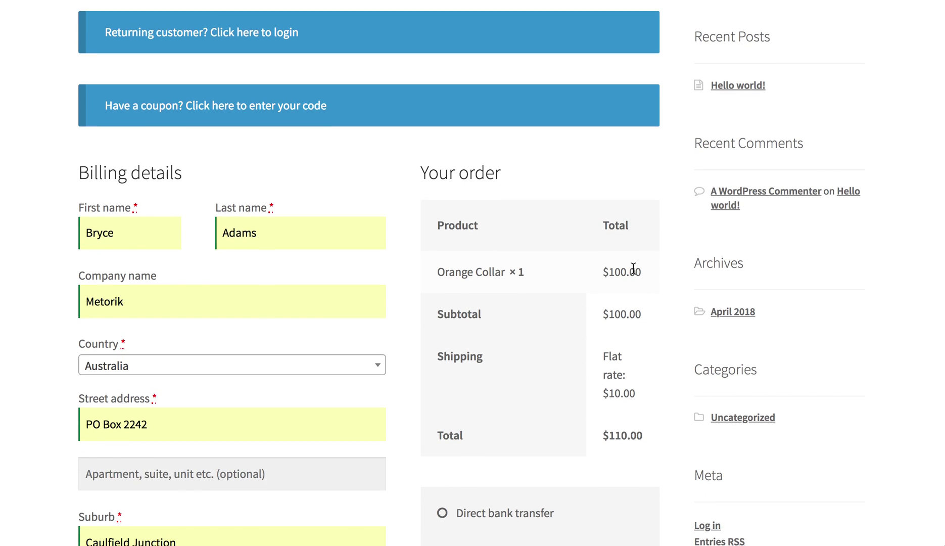
scroll(632, 268, "down", 7)
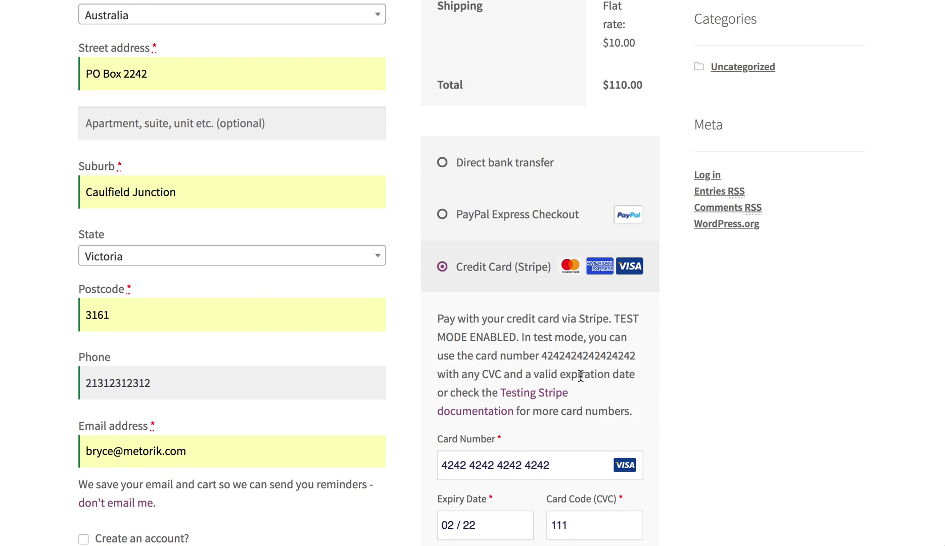
scroll(581, 376, "down", 2)
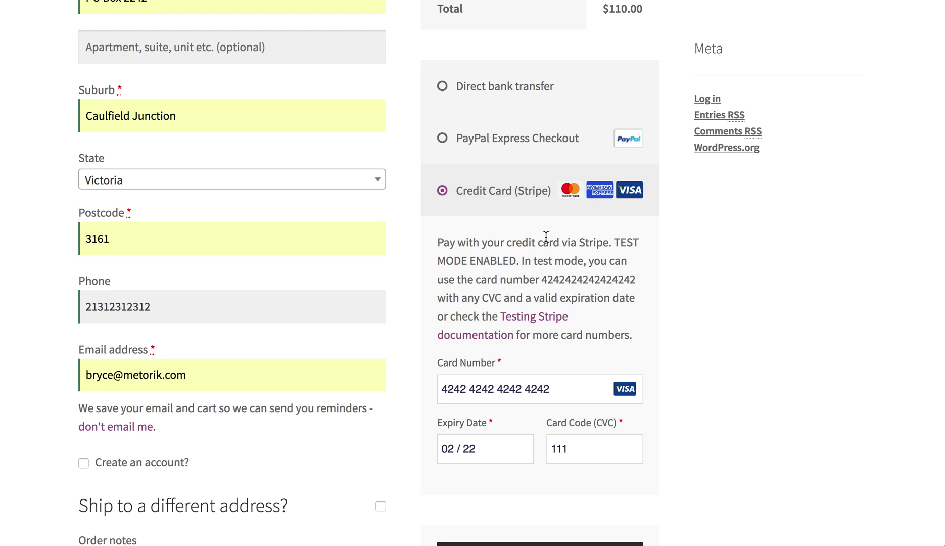
scroll(560, 392, "down", 3)
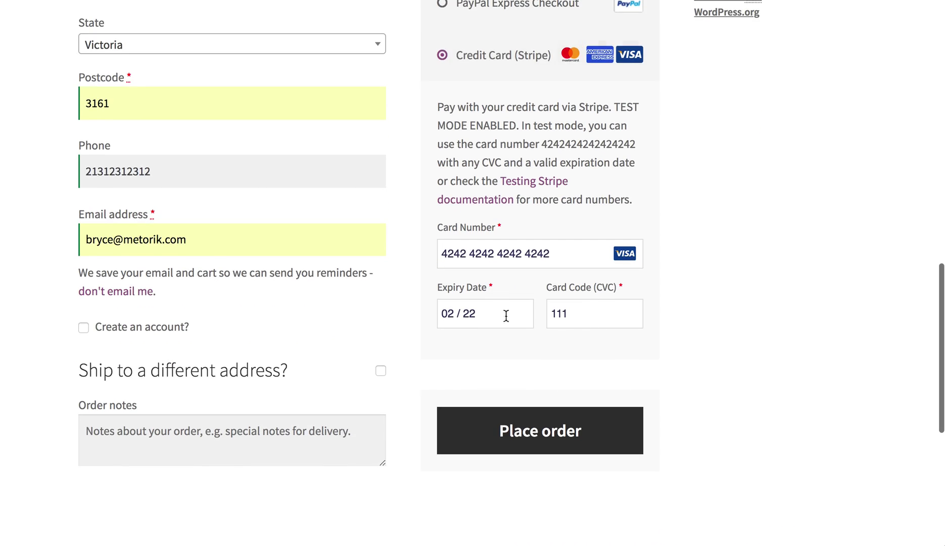
left_click(479, 440)
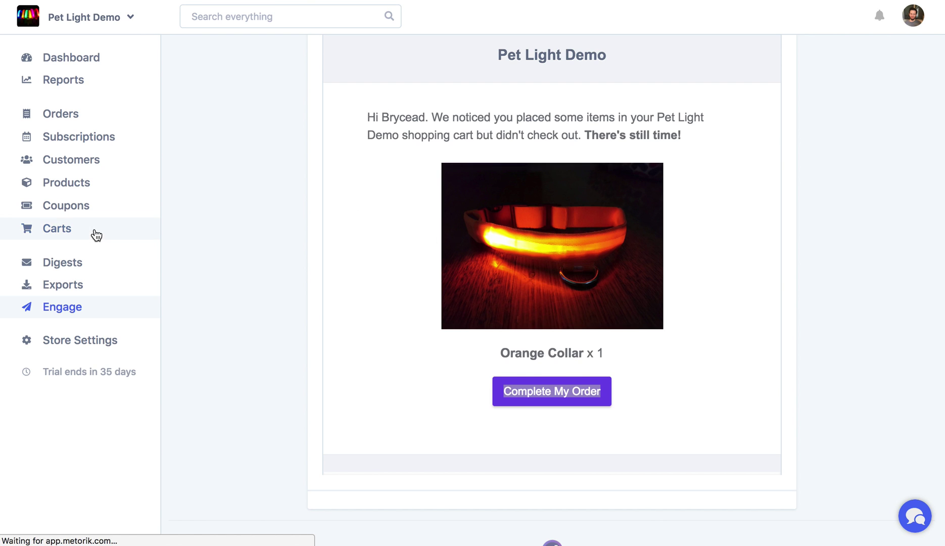
Step: Check Cart #1 and its recovering order #592, then open the Recovery Emails list
scroll(95, 233, "up", 5)
left_click(123, 224)
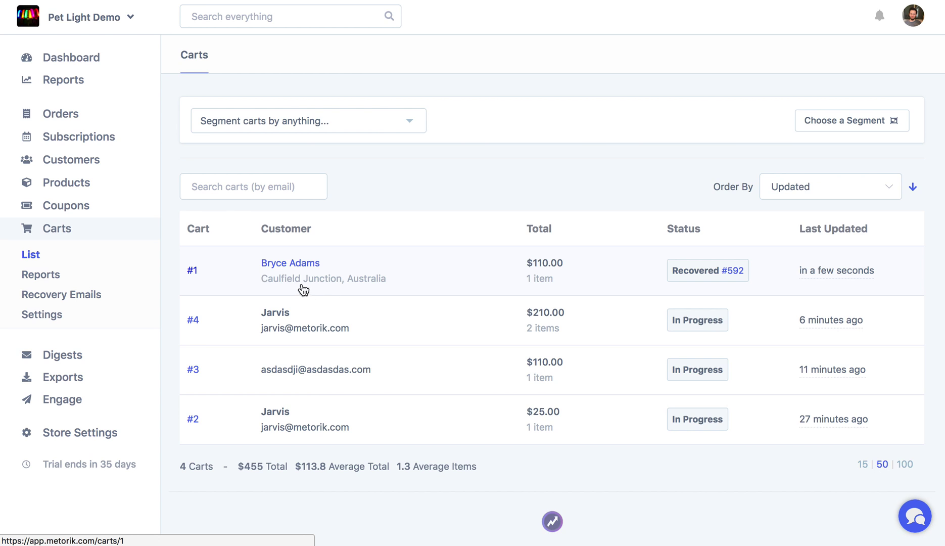
left_click(336, 281)
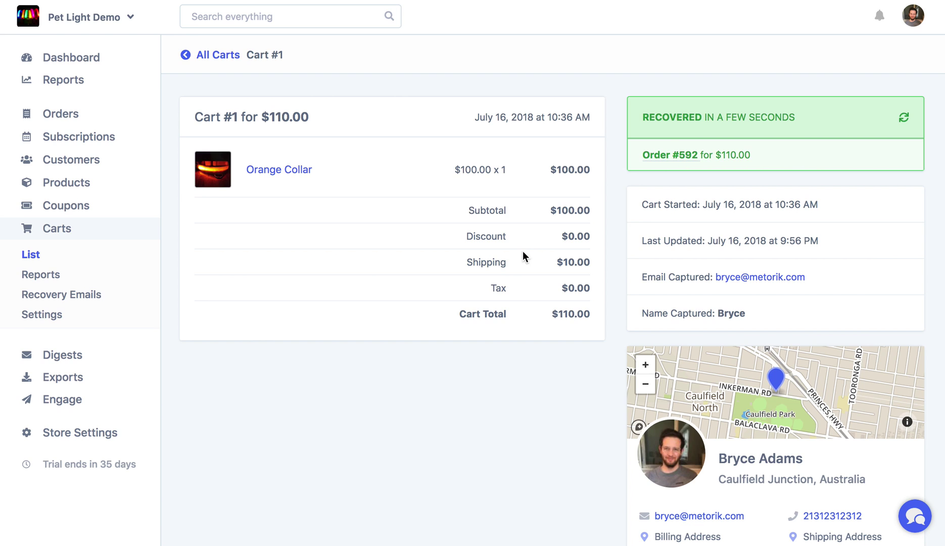
left_click(677, 160)
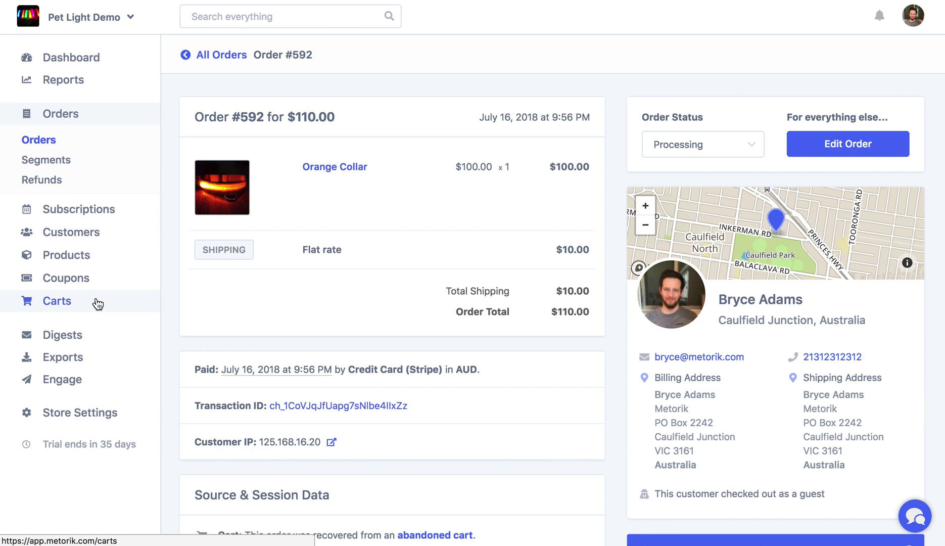
left_click(97, 303)
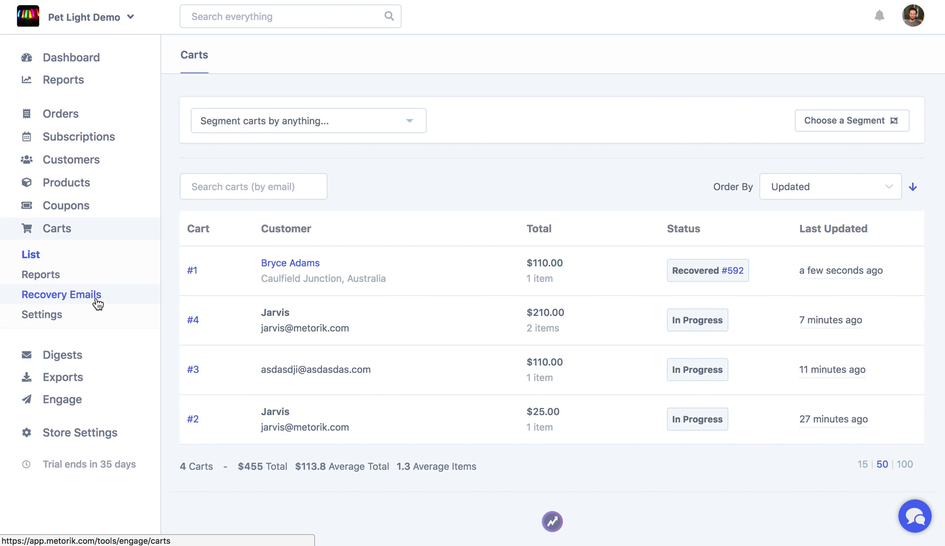
left_click(98, 304)
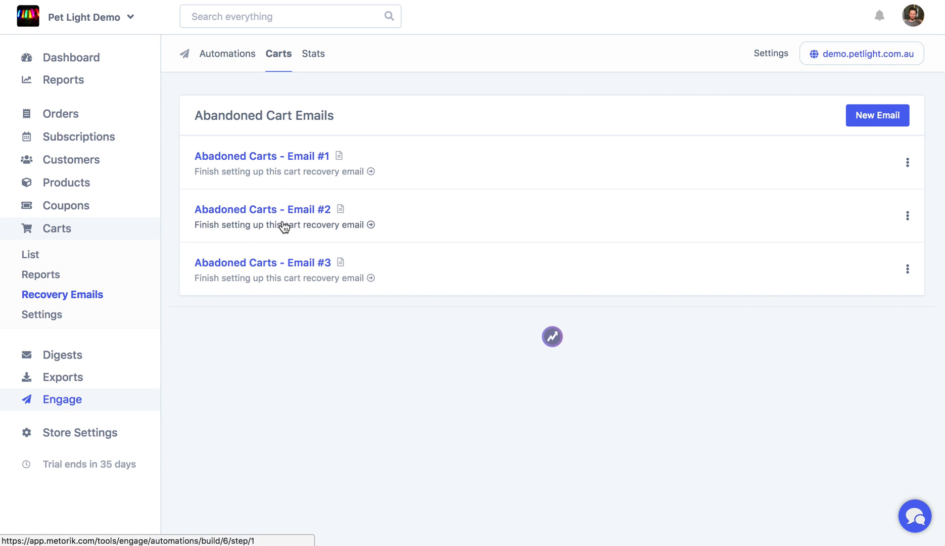
Step: Open the recovery email's Message step and view its rendered preview showing the Orange Collar
left_click(284, 227)
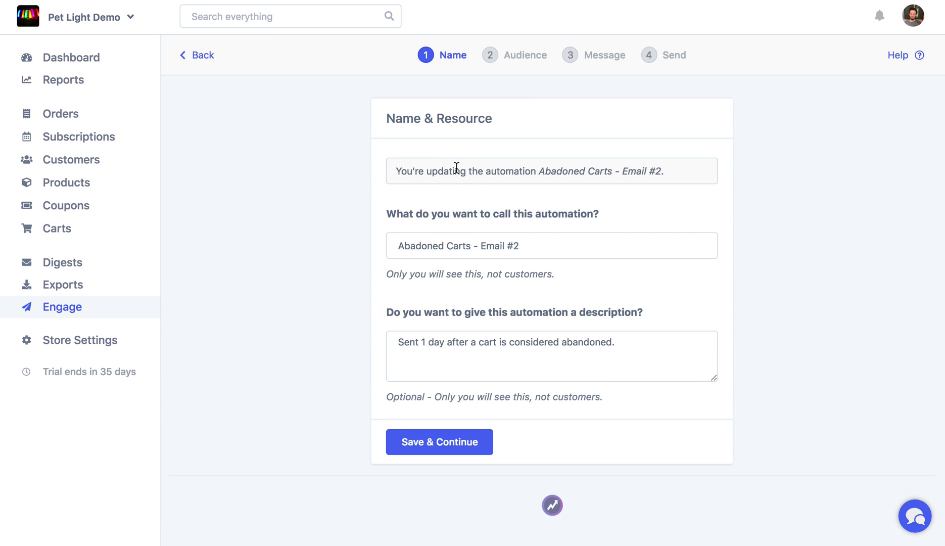
left_click(588, 59)
scroll(458, 169, "down", 3)
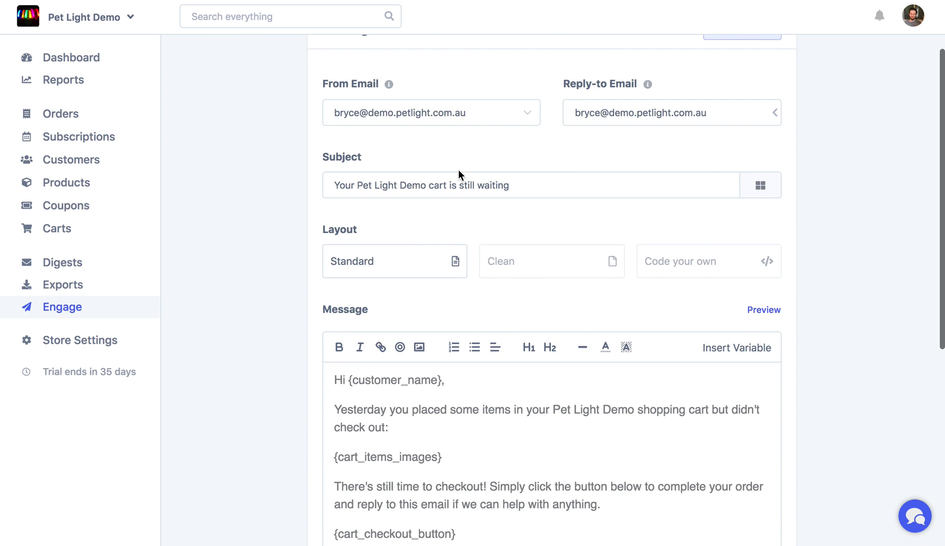
scroll(430, 387, "down", 3)
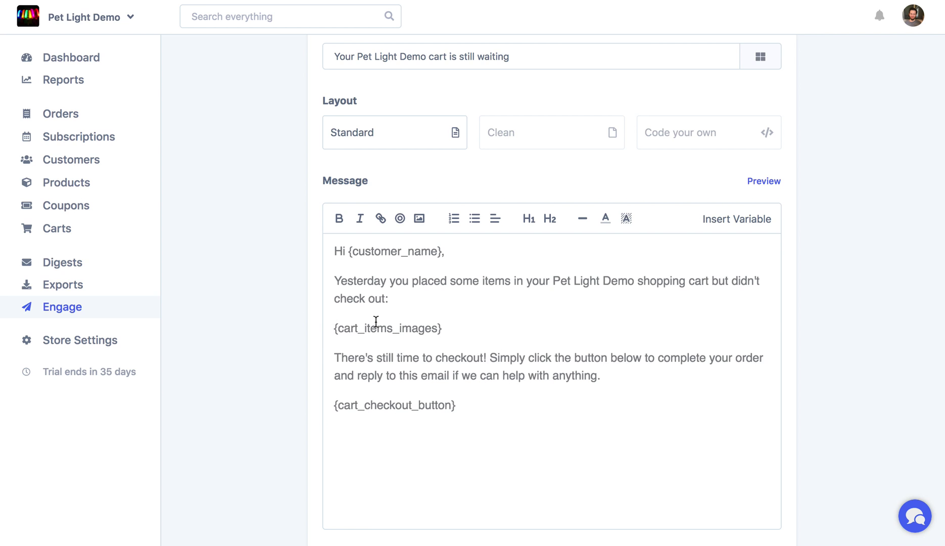
left_click(771, 183)
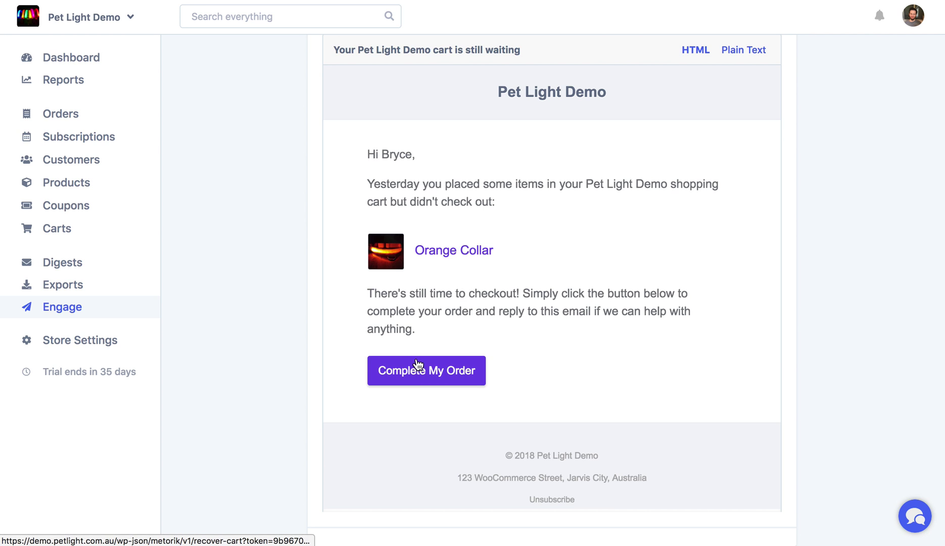
scroll(435, 391, "down", 2)
scroll(435, 391, "up", 2)
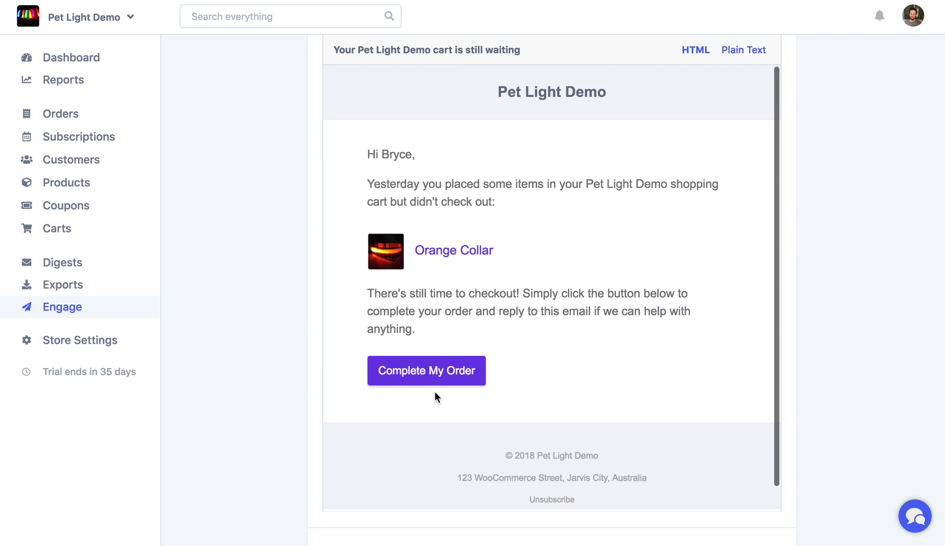
scroll(435, 397, "up", 5)
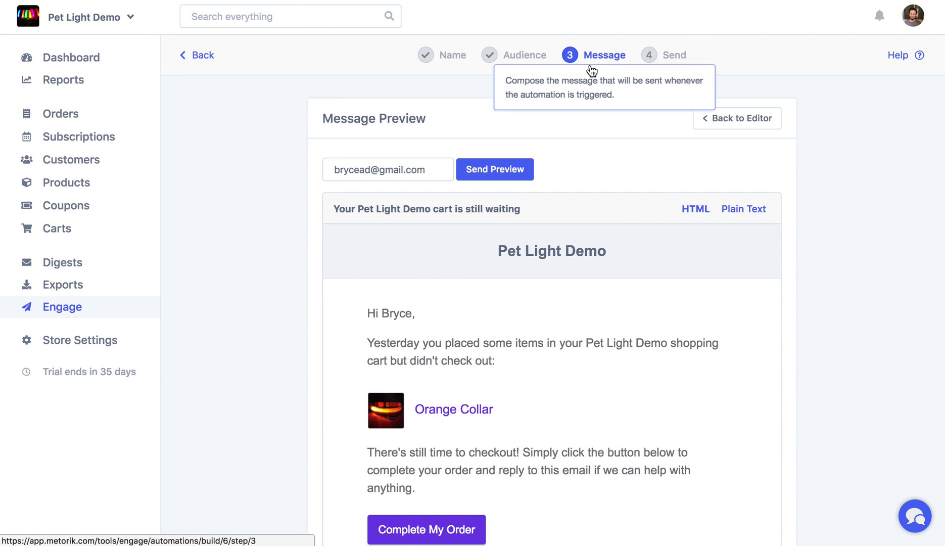
Step: Add a 10% discount to the recovery email
left_click(719, 120)
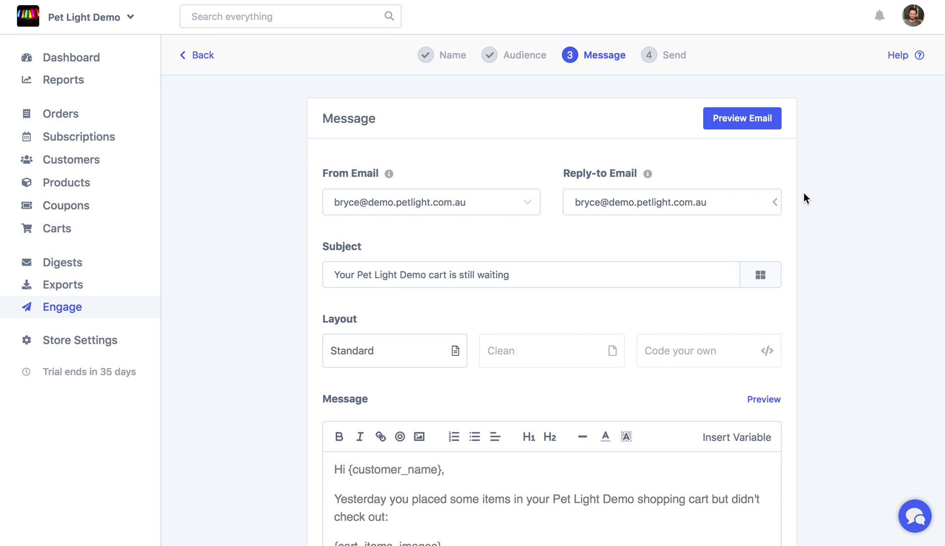
scroll(804, 192, "down", 9)
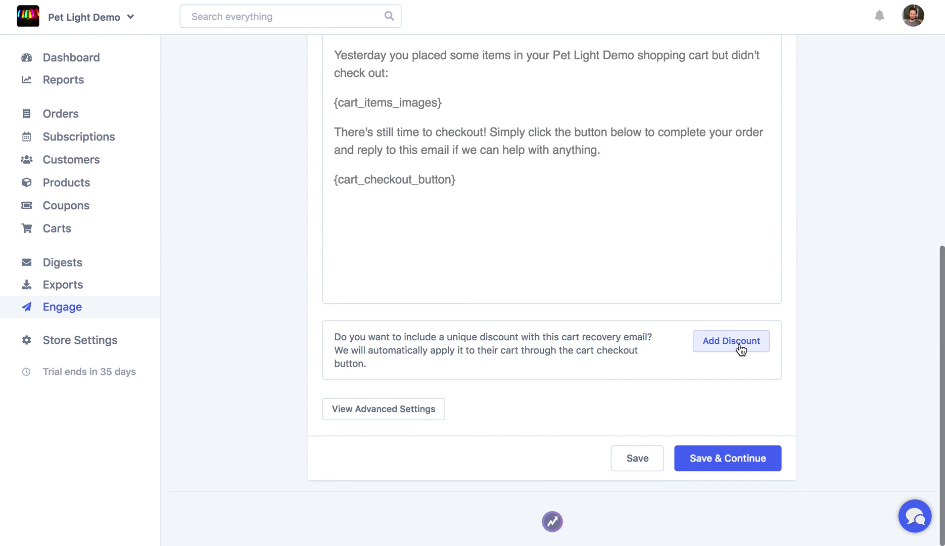
left_click(696, 343)
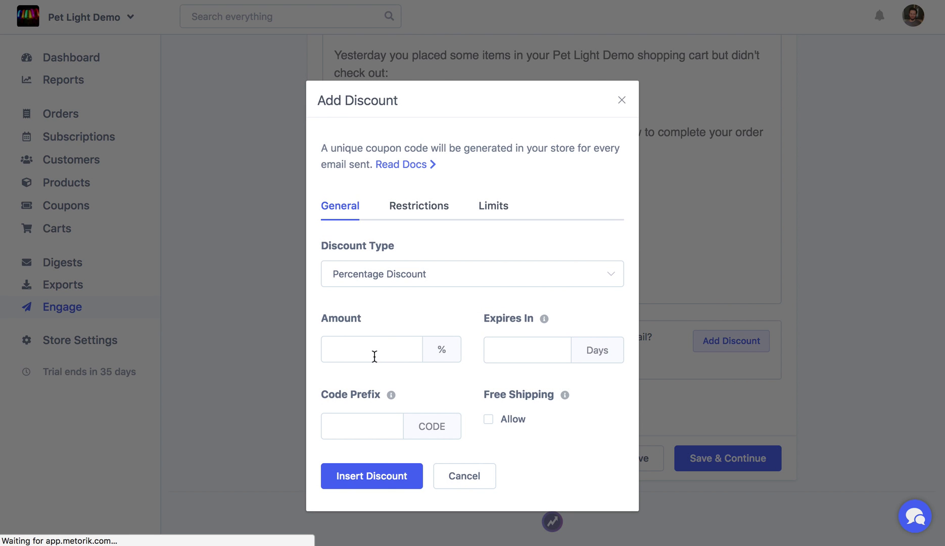
left_click(375, 357)
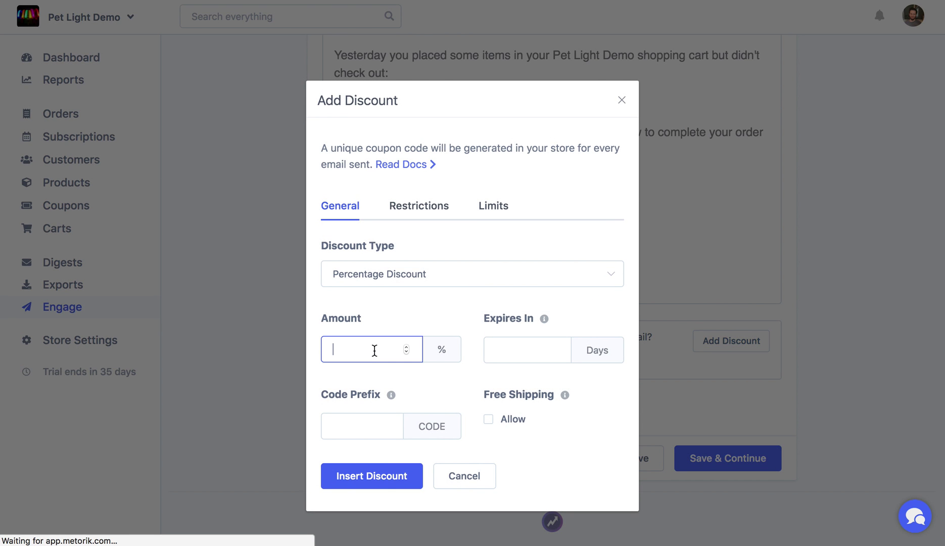
type("10")
left_click(342, 488)
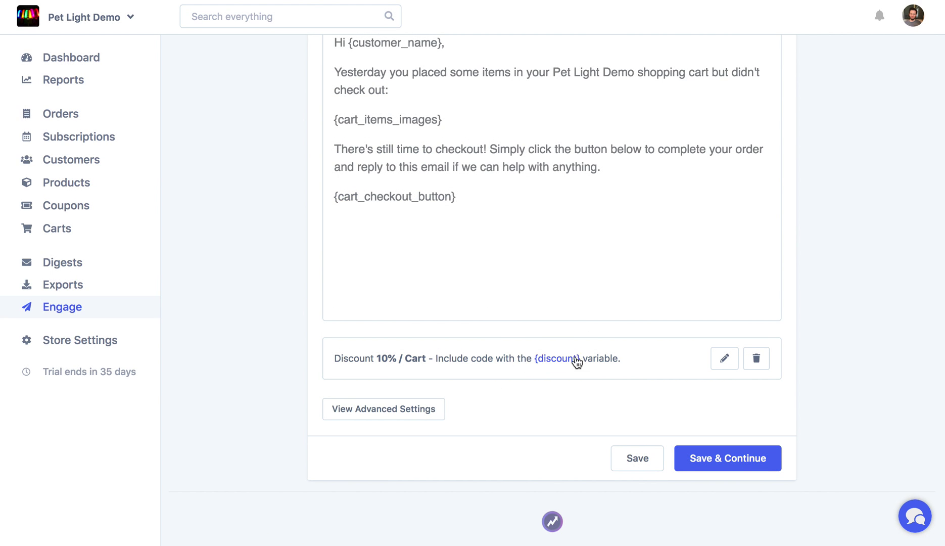
Step: End the message with the line 'Here's 10% off:' followed by the {discount} variable
left_click_drag(577, 362, 532, 355)
key("ctrl+c")
left_click(632, 172)
type("Here's 10% off:")
key("ctrl+v")
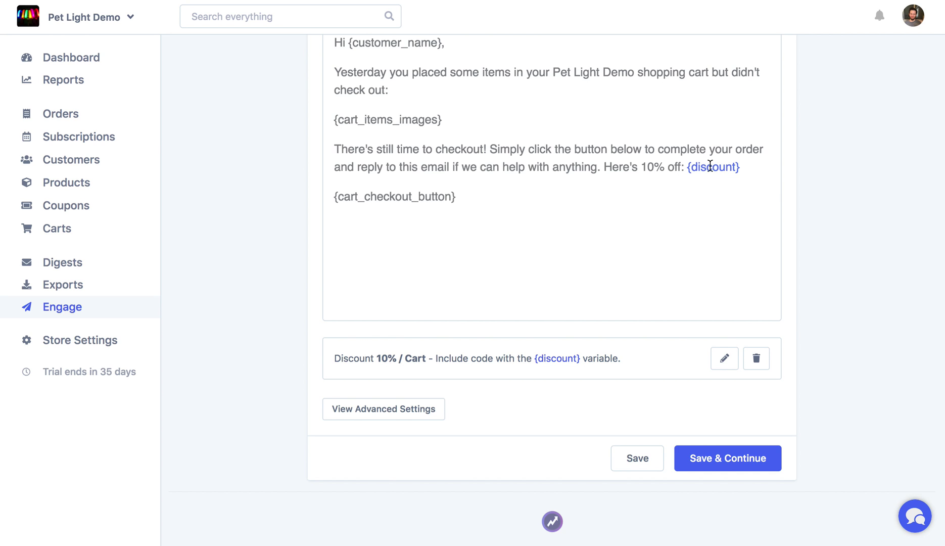
scroll(703, 164, "up", 1)
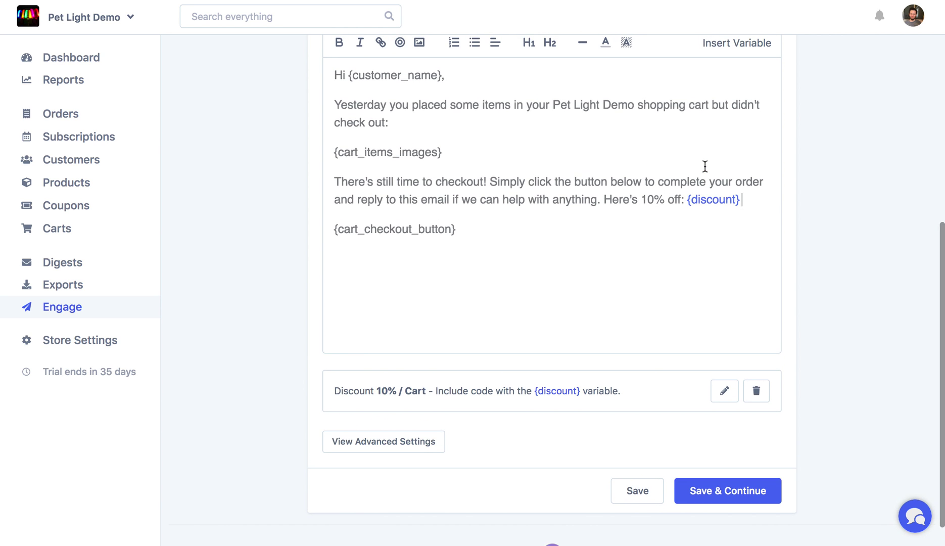
scroll(564, 223, "up", 4)
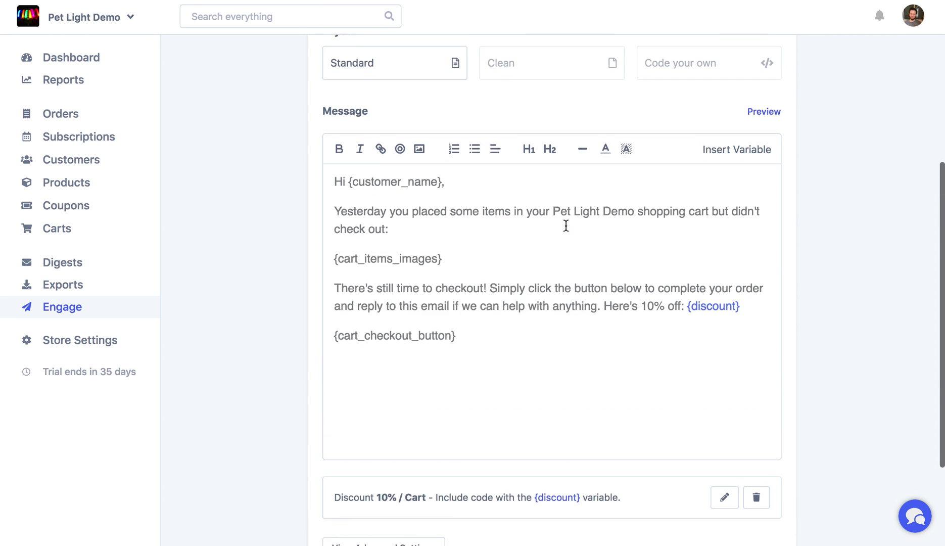
left_click(773, 121)
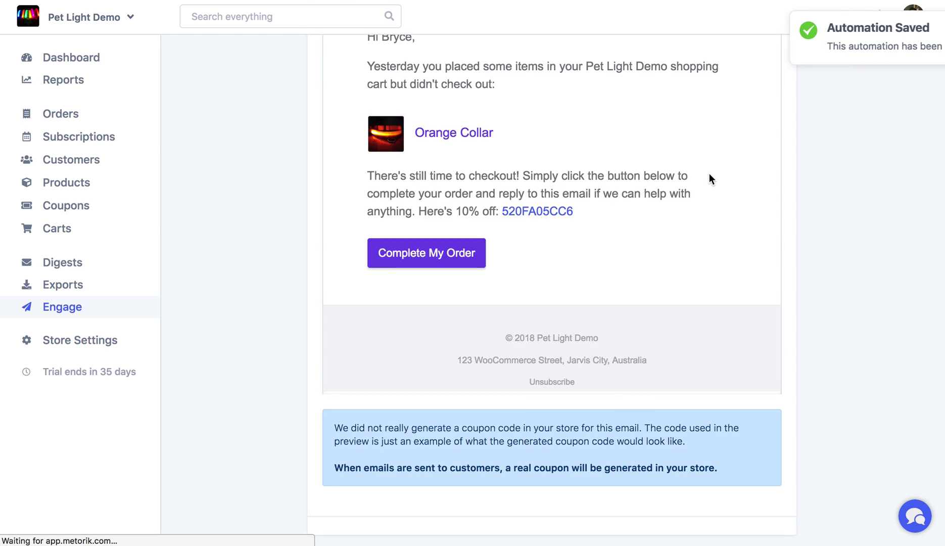
Step: Scroll through the preview to check the 'Here's 10% off:' line and sample coupon code
scroll(709, 174, "down", 1)
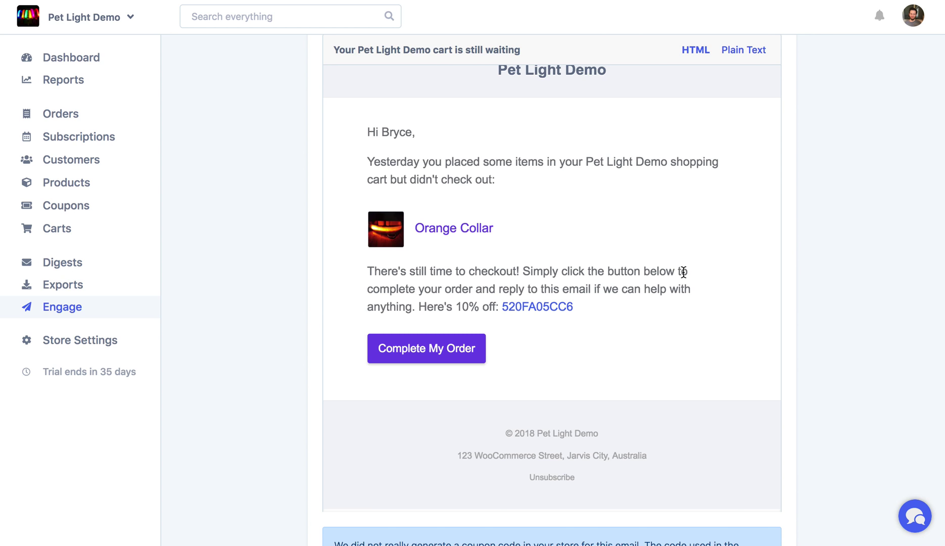
scroll(683, 272, "up", 5)
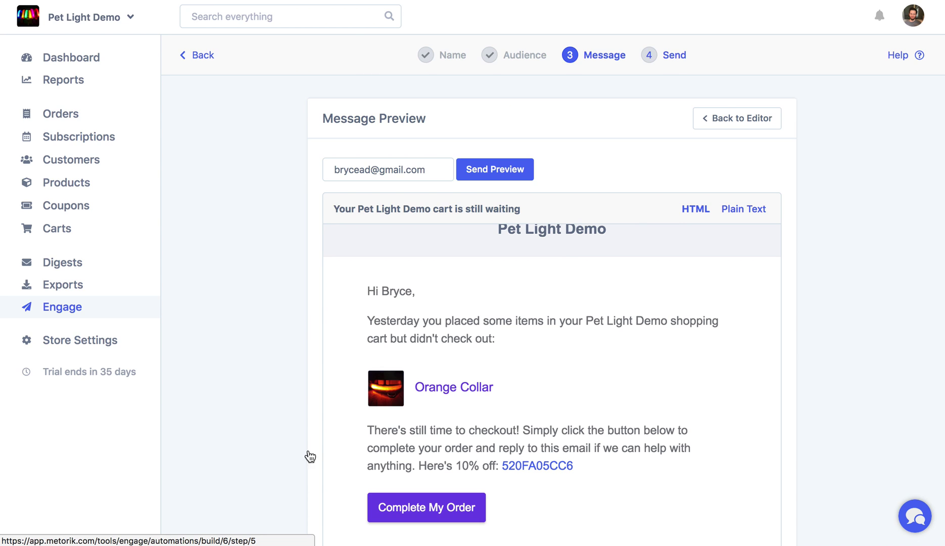
Step: Go to the Send activation step, then leave the automation builder
left_click(677, 59)
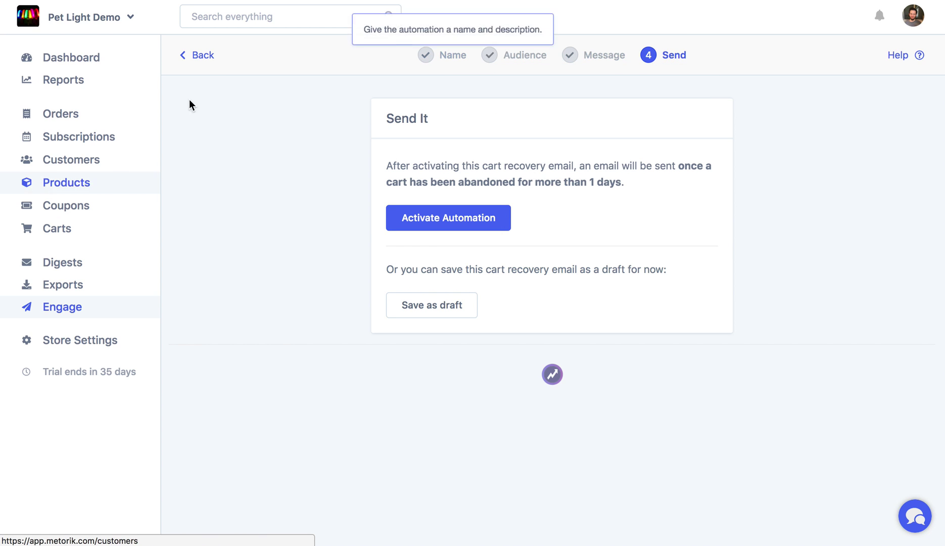
left_click(203, 57)
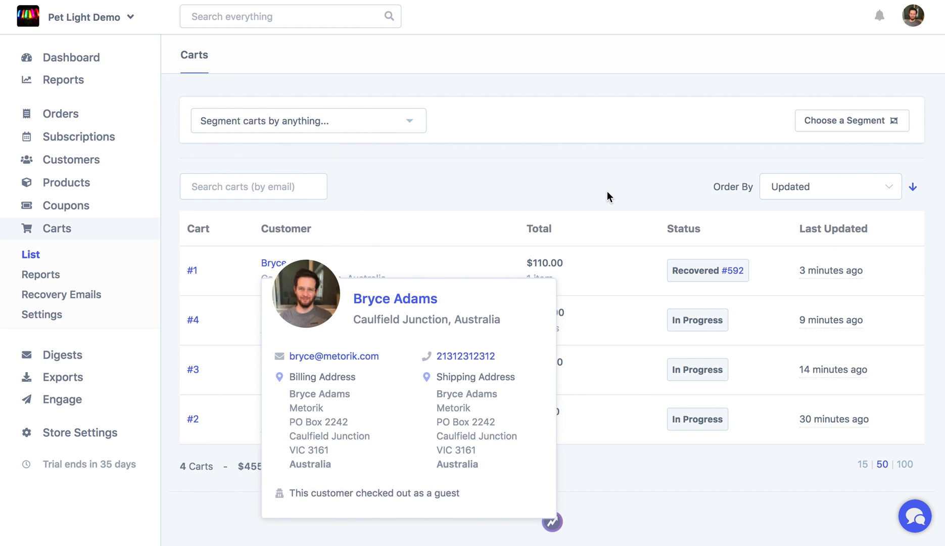
Step: Filter the carts list by Cart Items with a minimum of 2
left_click(309, 127)
scroll(327, 242, "down", 1)
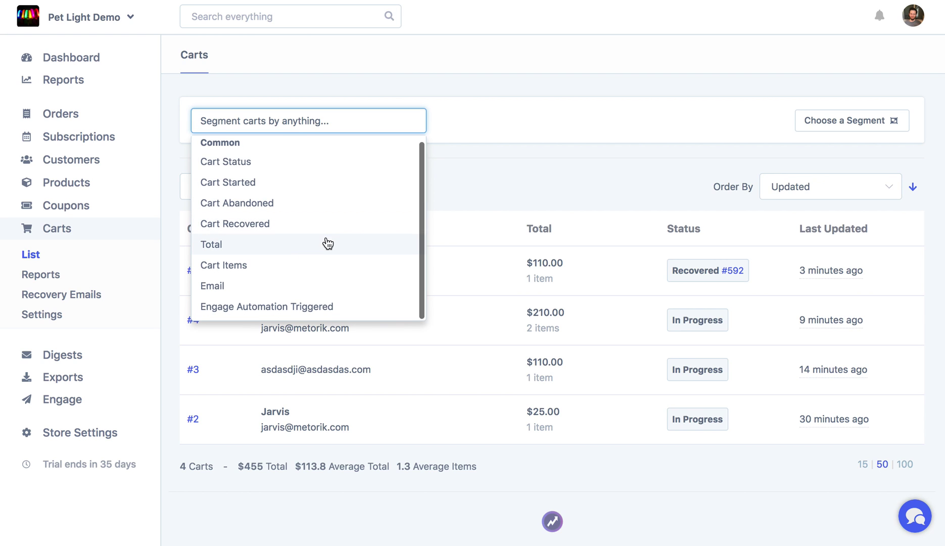
scroll(319, 241, "up", 1)
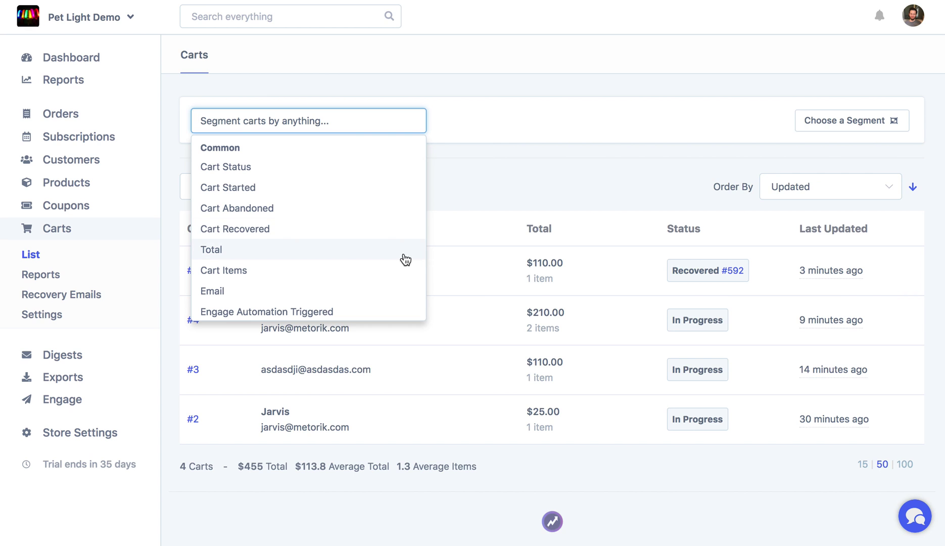
left_click(346, 269)
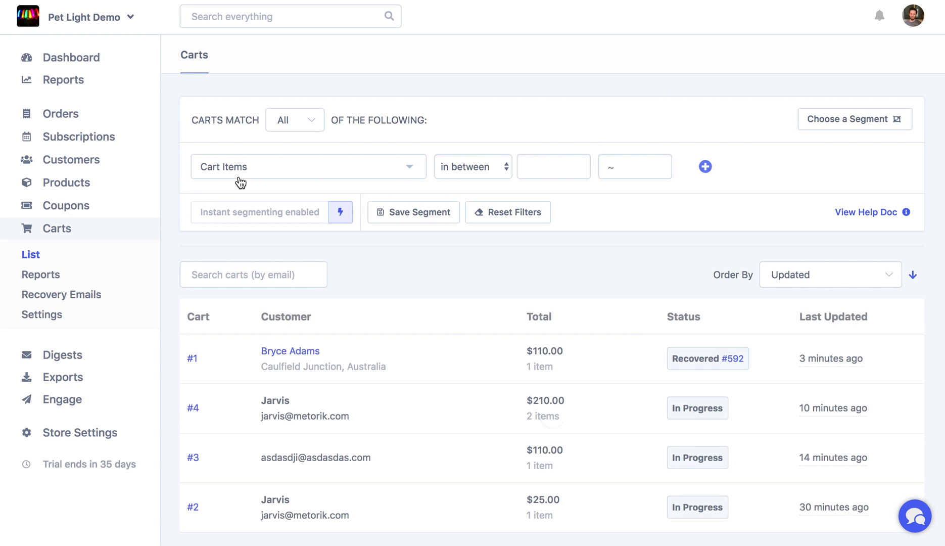
left_click(538, 172)
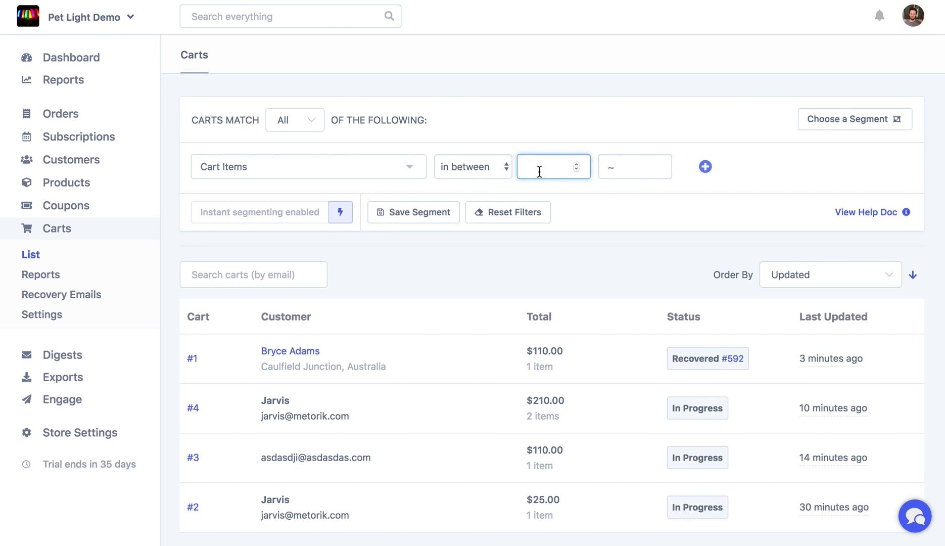
type("2")
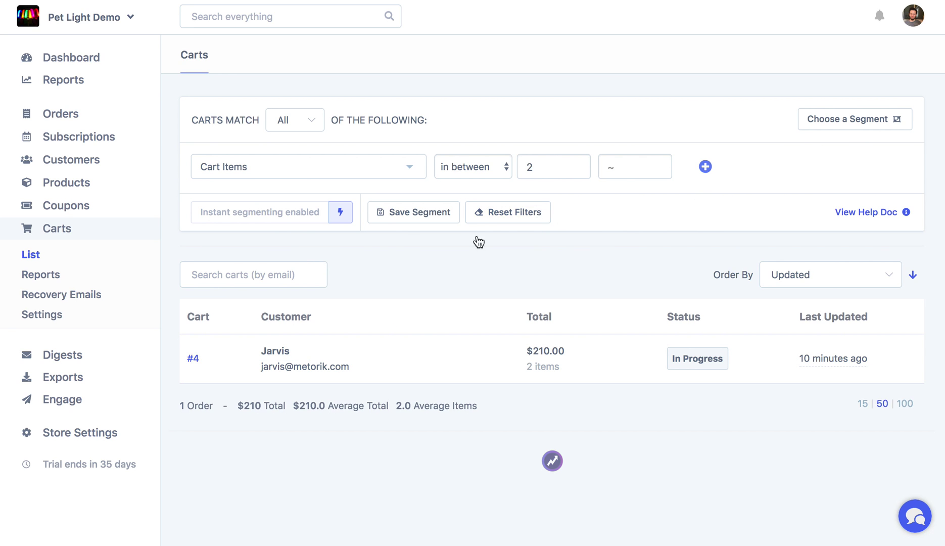
Step: Start saving the filter as a segment, look over the saved segments, then cancel
left_click(425, 220)
left_click(438, 217)
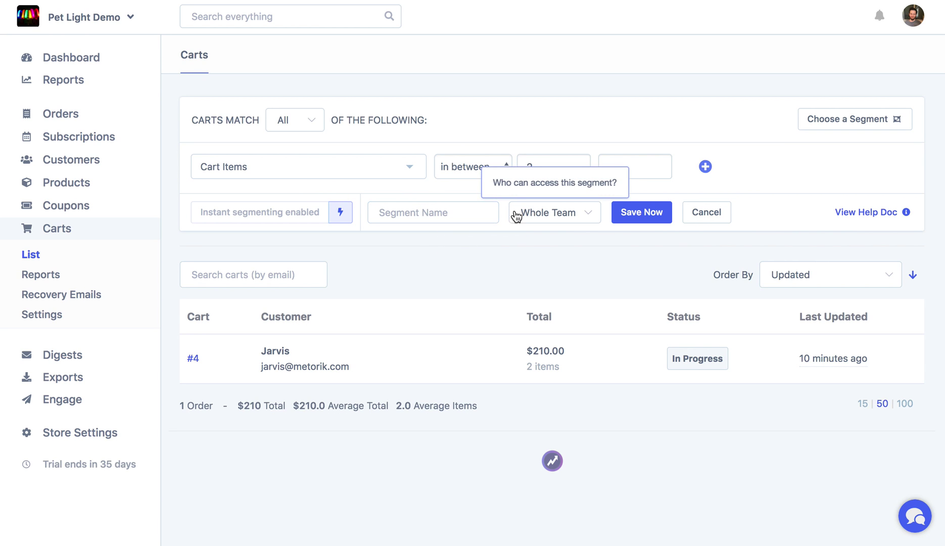
left_click(849, 124)
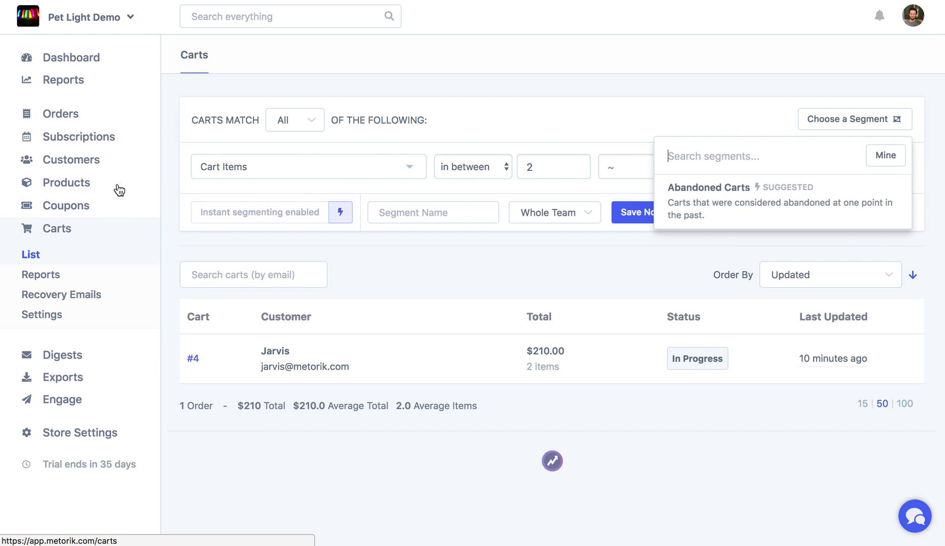
left_click(658, 263)
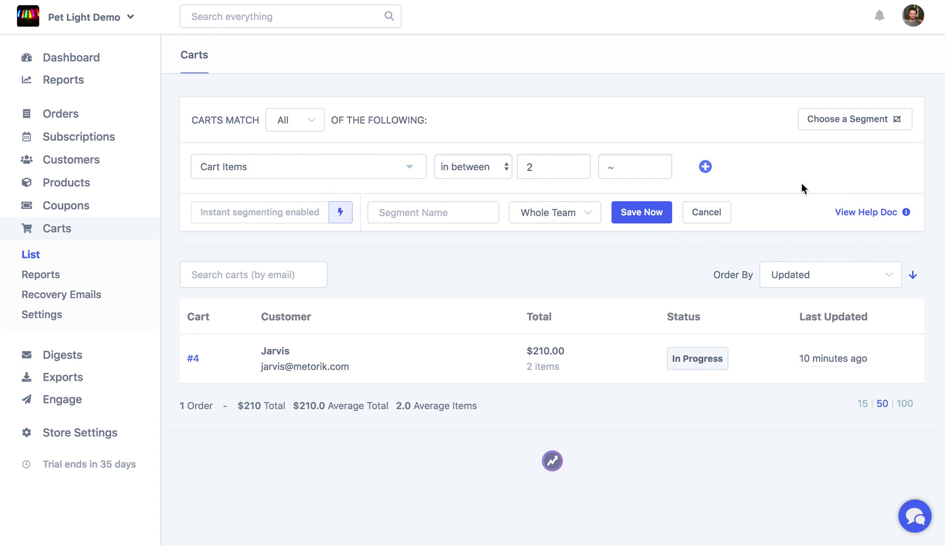
key("Escape")
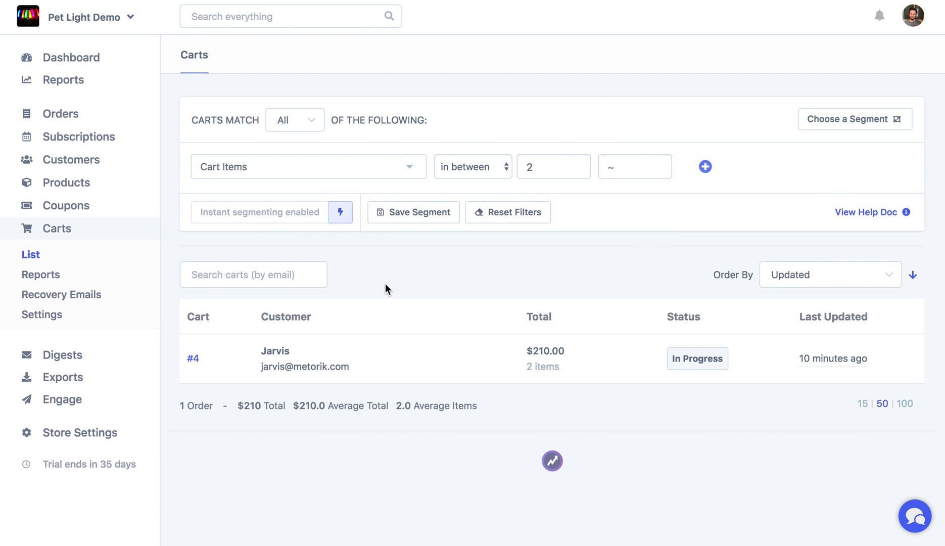